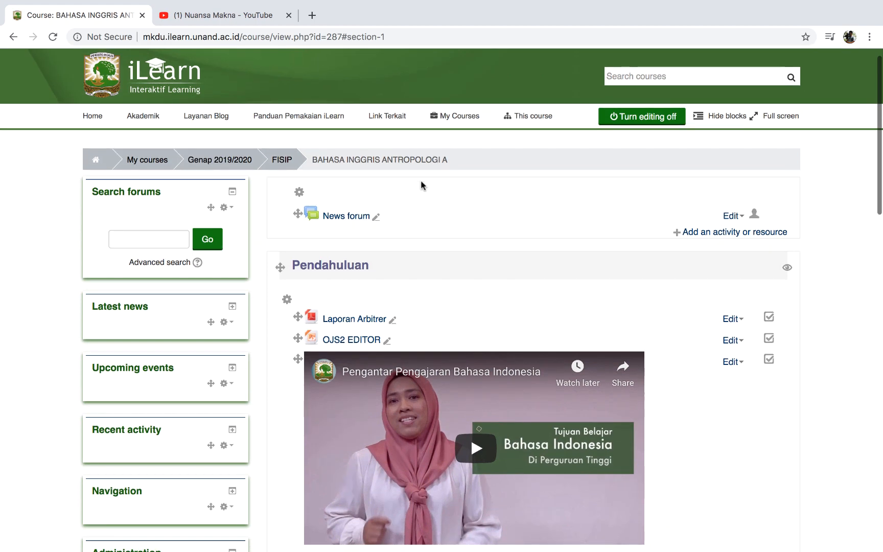
# Review the files and embedded videos in the Pendahuluan section and the sections that follow it on the course page
pyautogui.scroll(-3, 463, 254)
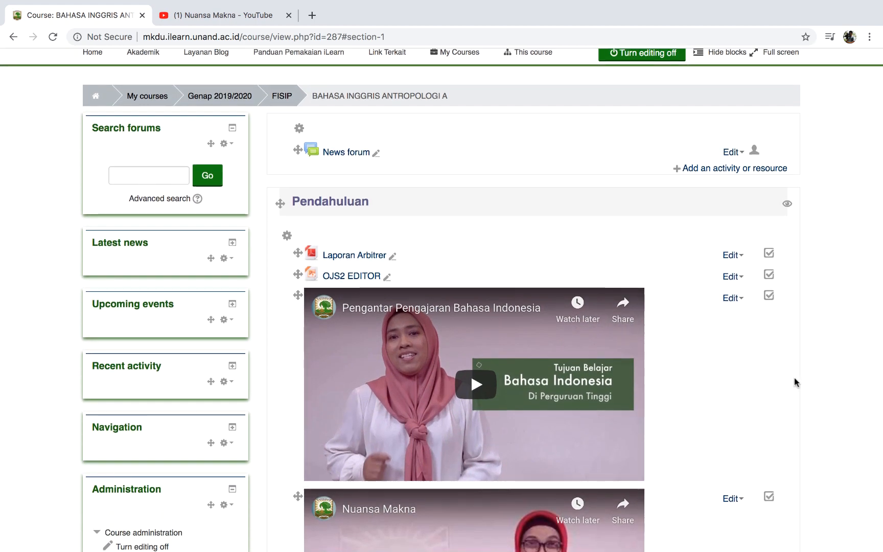
pyautogui.scroll(-3, 794, 381)
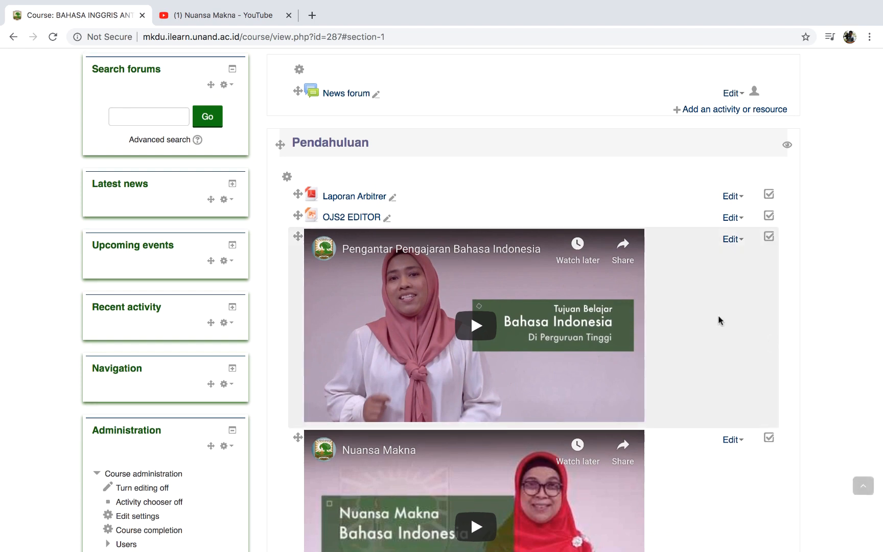
pyautogui.scroll(-2, 825, 383)
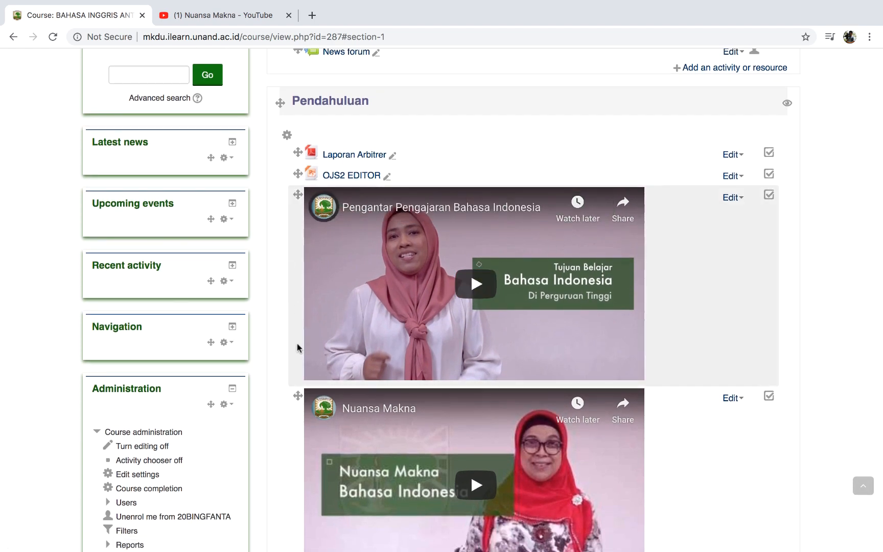
pyautogui.scroll(-4, 290, 428)
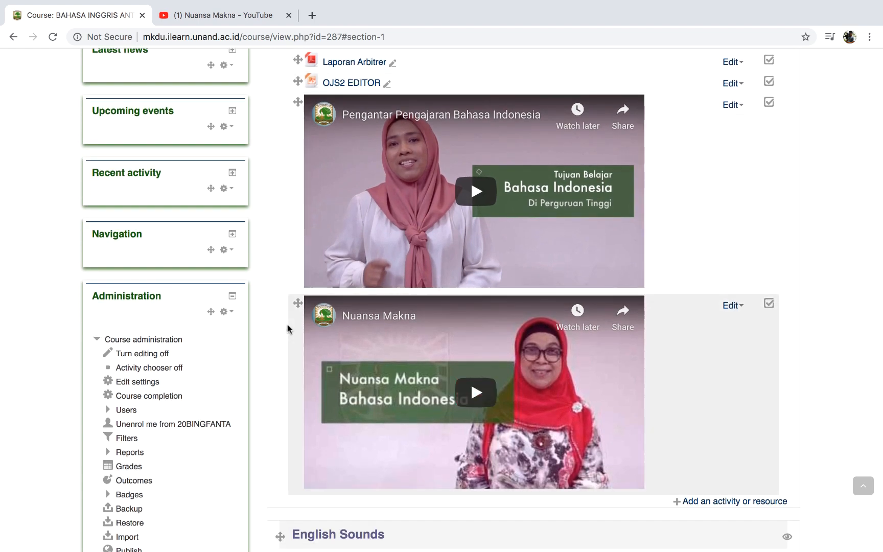
pyautogui.scroll(-5, 287, 325)
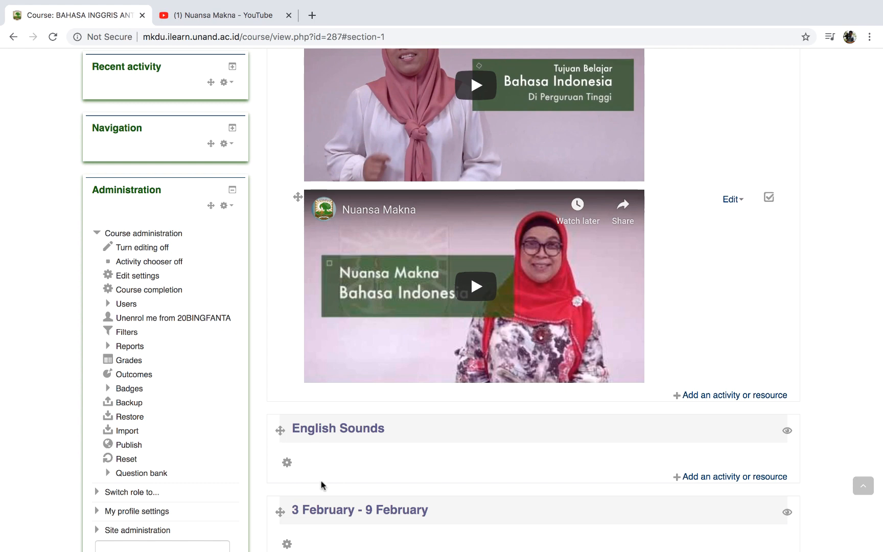
pyautogui.scroll(5, 322, 478)
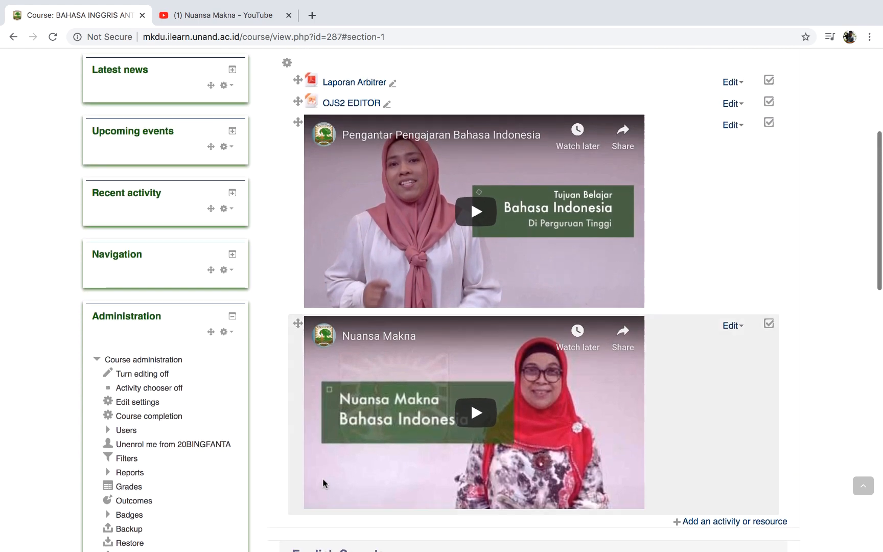
pyautogui.scroll(-4, 322, 478)
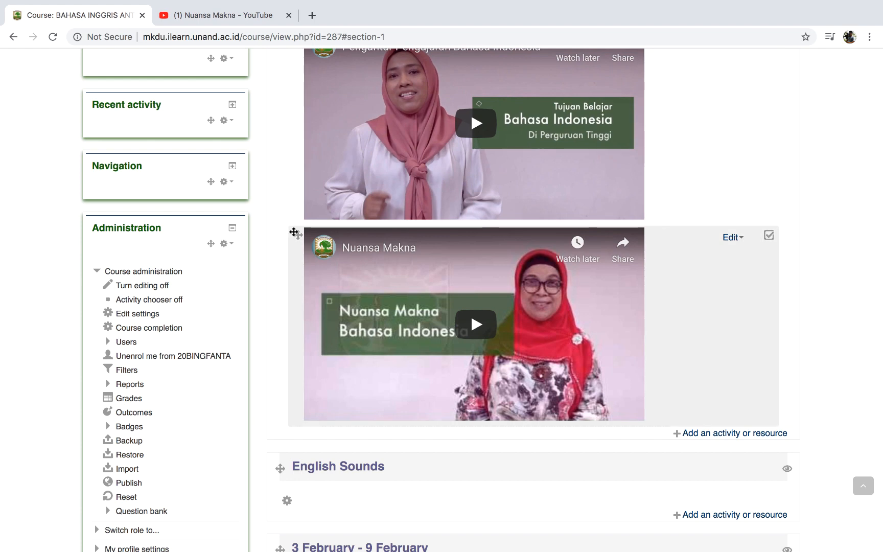
pyautogui.scroll(-2, 315, 508)
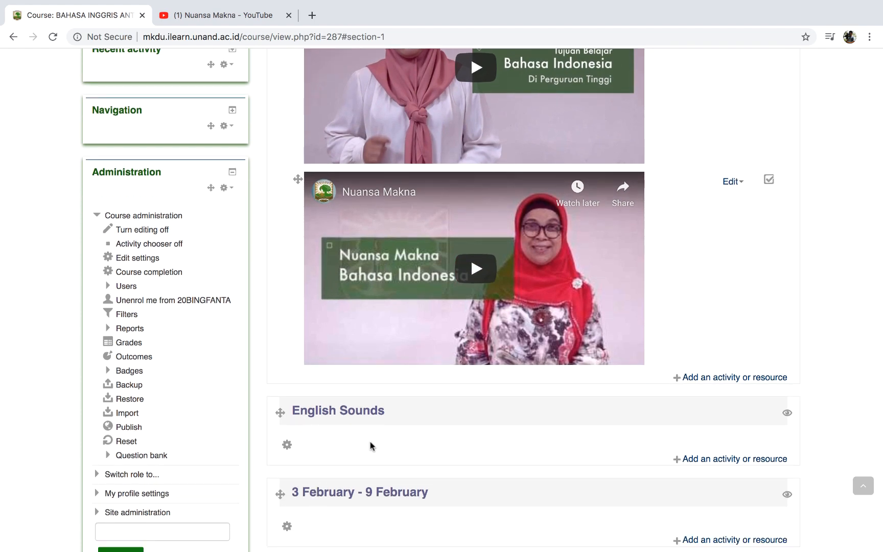
pyautogui.scroll(3, 311, 163)
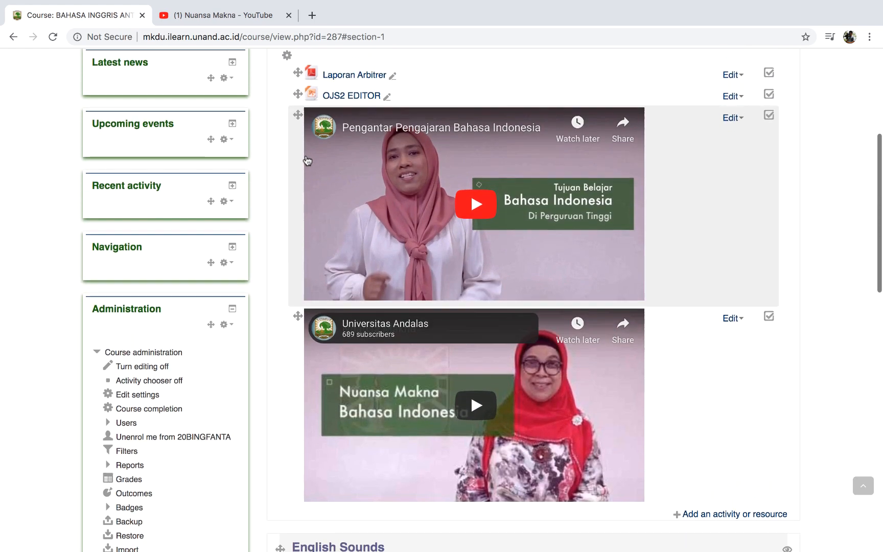
pyautogui.scroll(3, 317, 166)
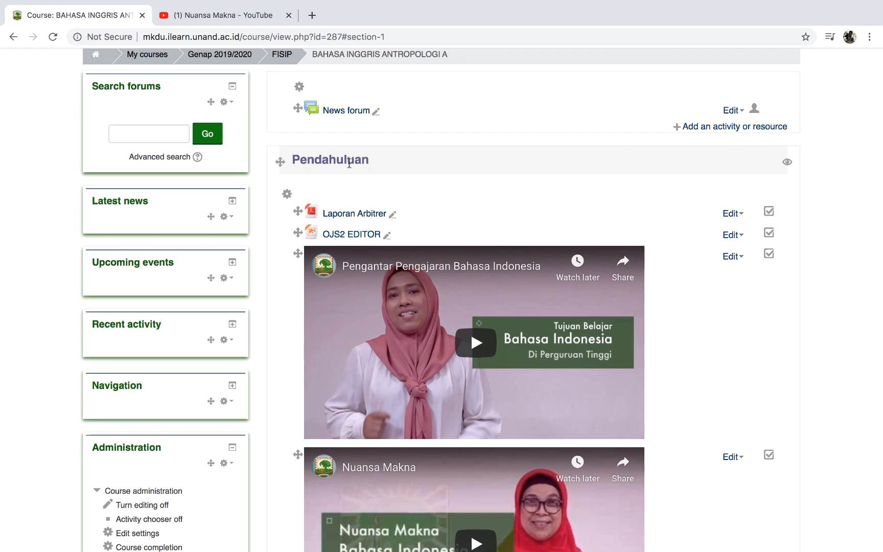
pyautogui.scroll(-6, 349, 163)
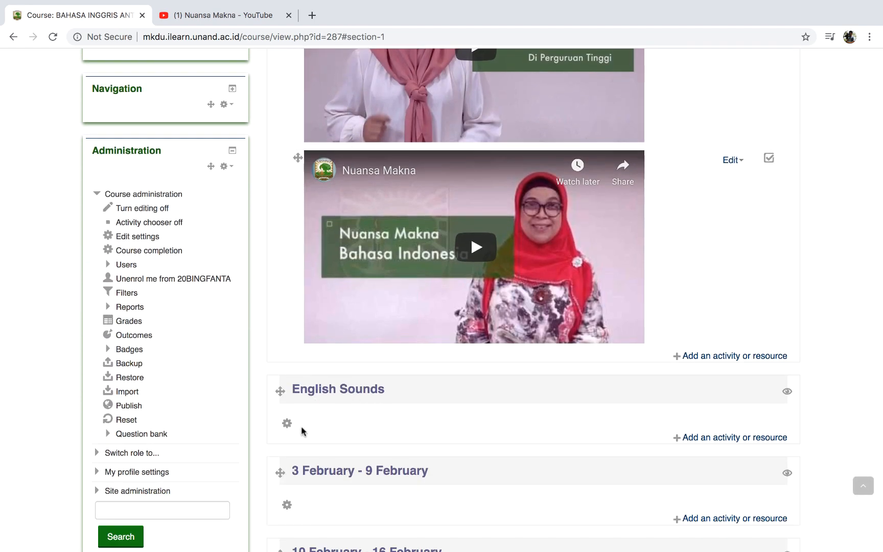
# Rename the English Sounds section to Bahasa Indonesia and save the change
pyautogui.click(287, 426)
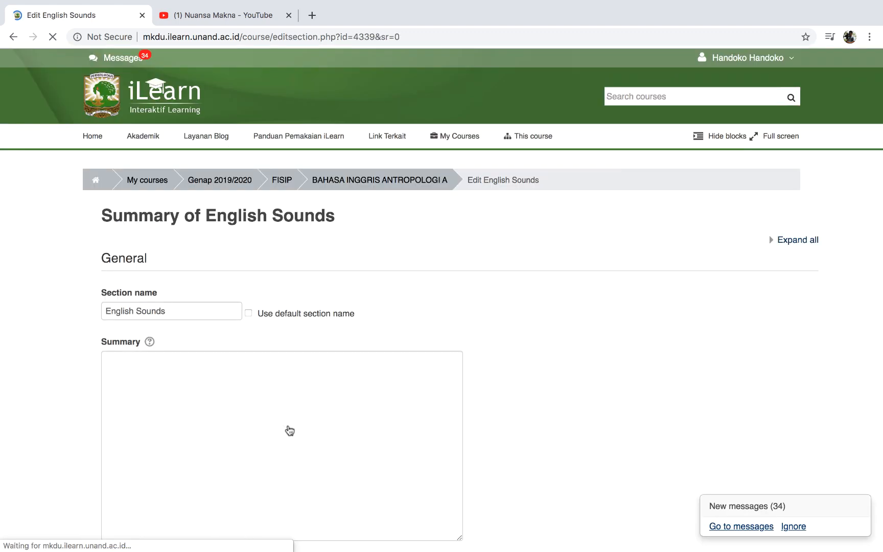
pyautogui.click(180, 309)
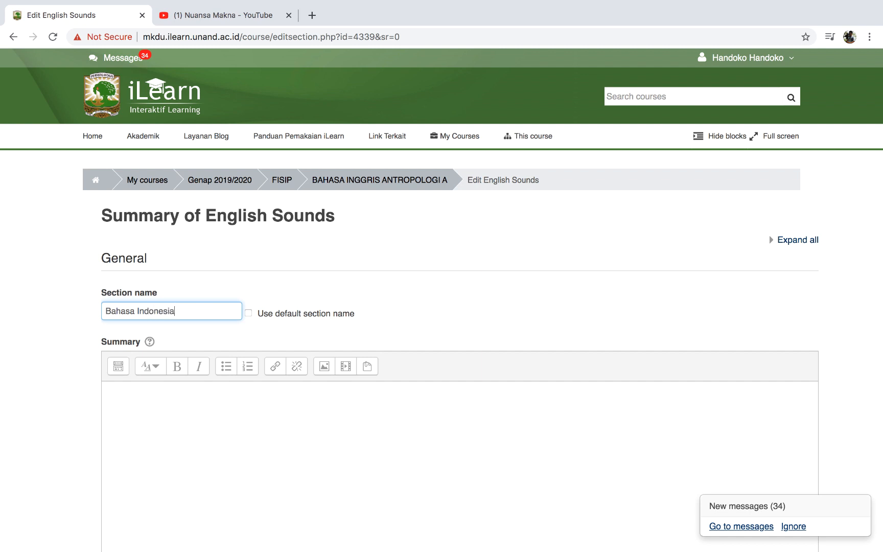
pyautogui.scroll(-5, 302, 348)
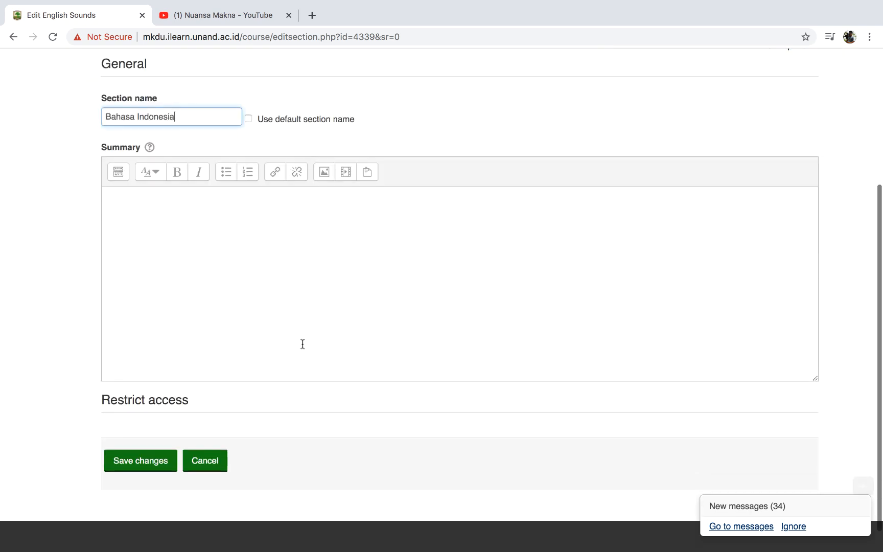
pyautogui.click(153, 461)
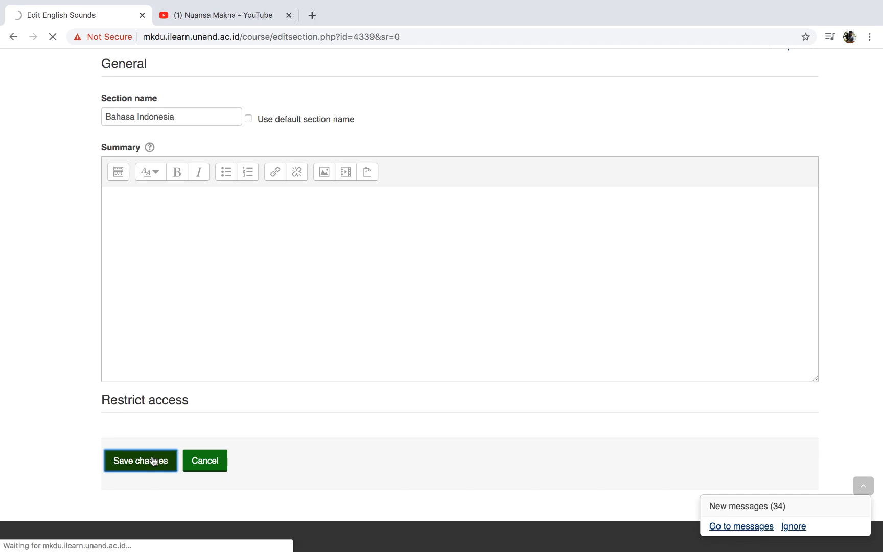
# Move the Nuansa Makna video from the Pendahuluan section into the Bahasa Indonesia section
pyautogui.scroll(2, 432, 324)
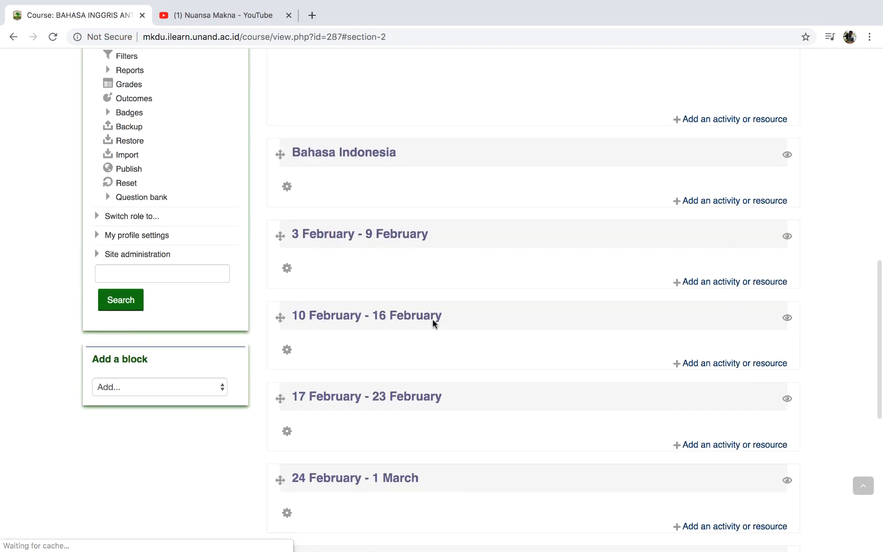
pyautogui.scroll(6, 432, 323)
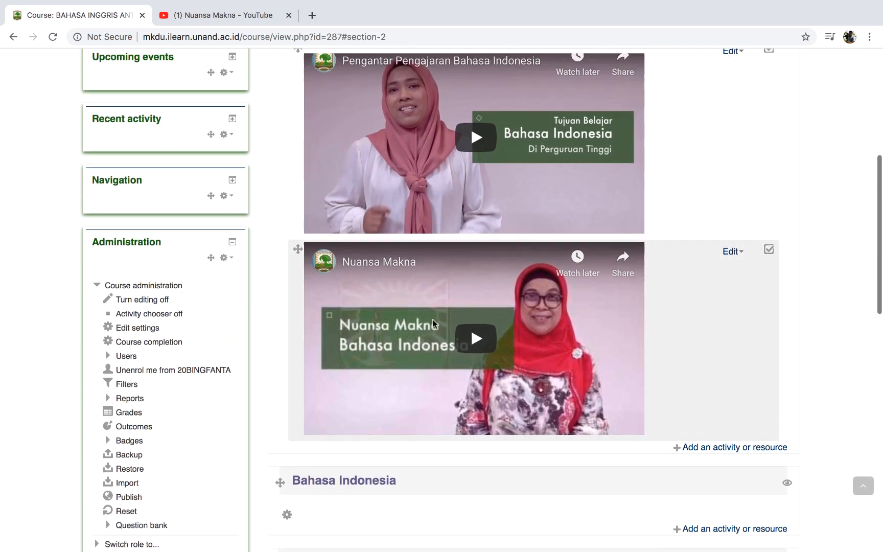
pyautogui.scroll(1, 432, 319)
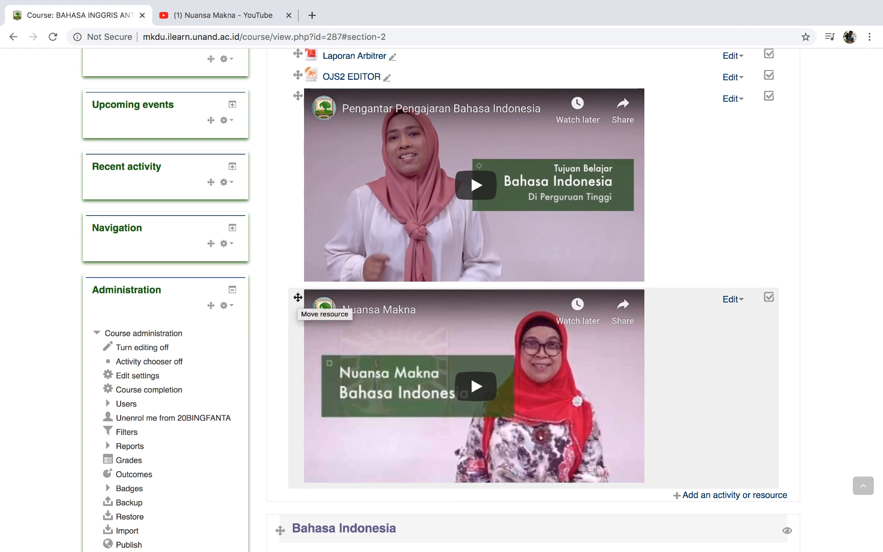
pyautogui.moveTo(297, 297); pyautogui.dragTo(311, 485)
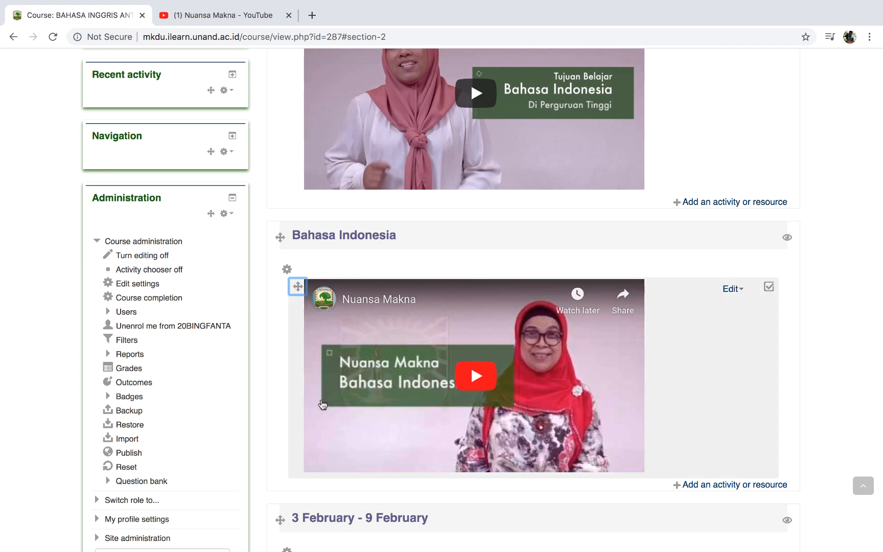
# Move the OJS2 EDITOR file from Pendahuluan into the Bahasa Indonesia section, above the Nuansa Makna video
pyautogui.scroll(3, 341, 383)
pyautogui.scroll(1, 341, 383)
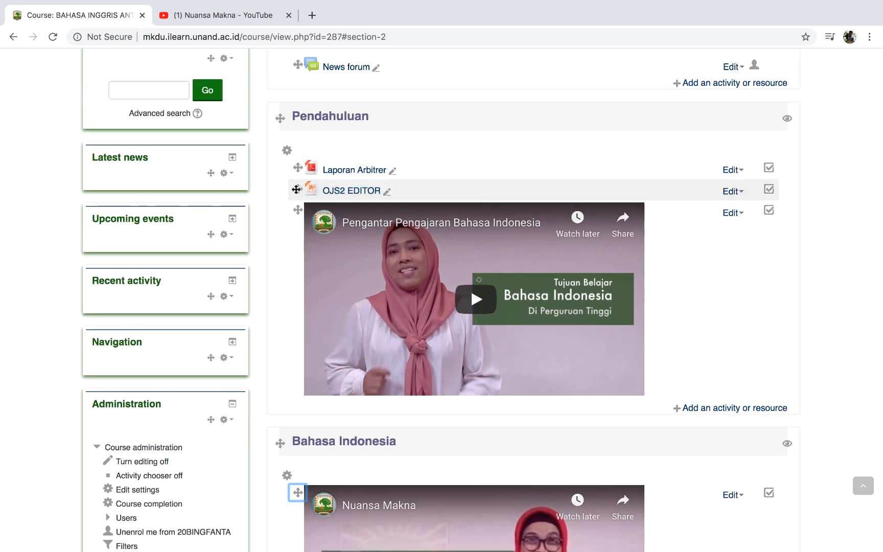
pyautogui.moveTo(299, 191); pyautogui.dragTo(303, 474)
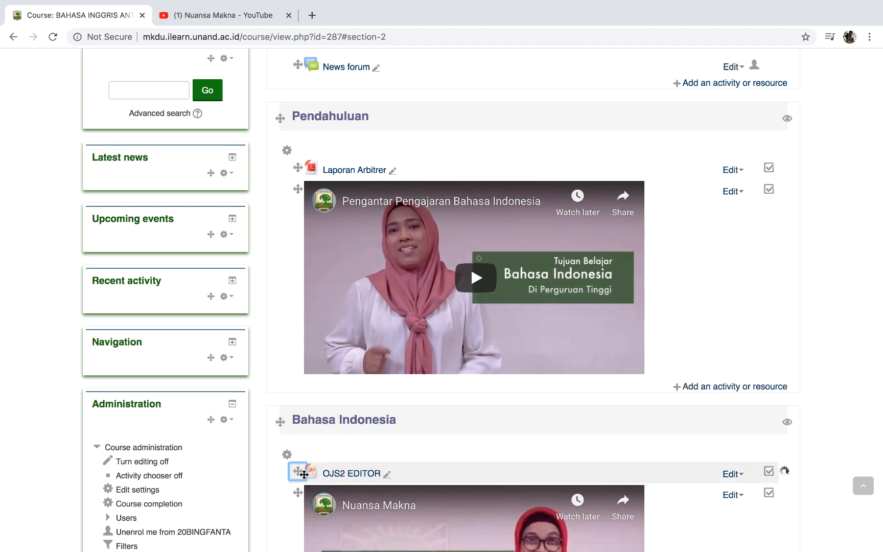
# Reorder both sections, placing the Pengantar Pengajaran Bahasa Indonesia video above Laporan Arbitrer and OJS2 EDITOR below the Nuansa Makna video
pyautogui.scroll(2, 366, 411)
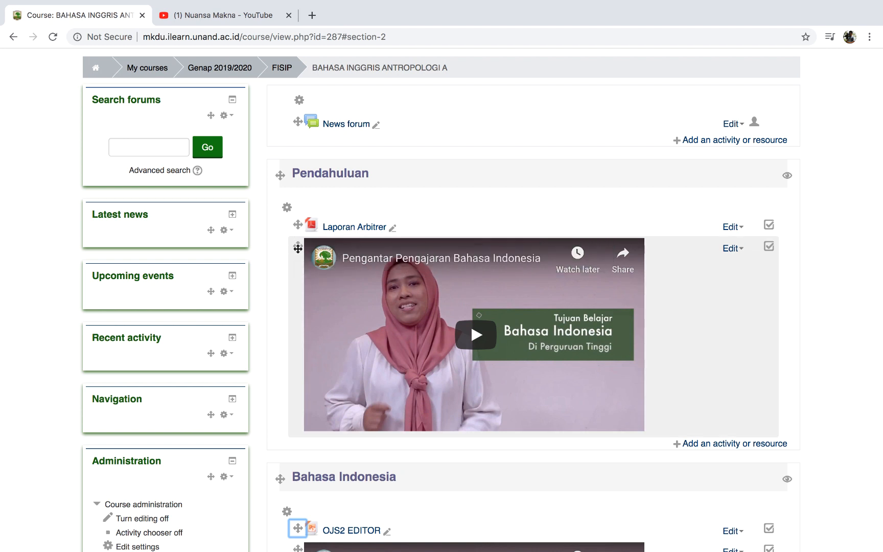
pyautogui.moveTo(297, 248); pyautogui.dragTo(298, 216)
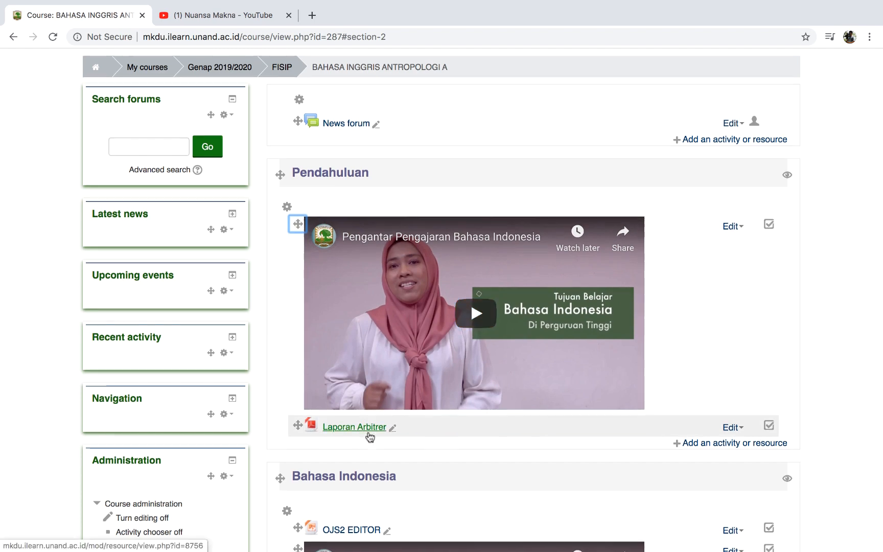
pyautogui.scroll(-7, 369, 435)
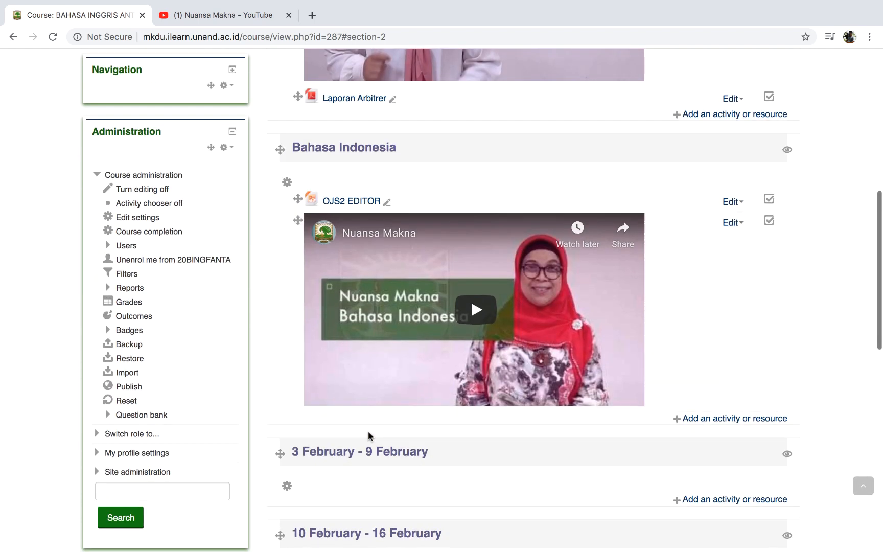
pyautogui.moveTo(297, 199); pyautogui.dragTo(299, 413)
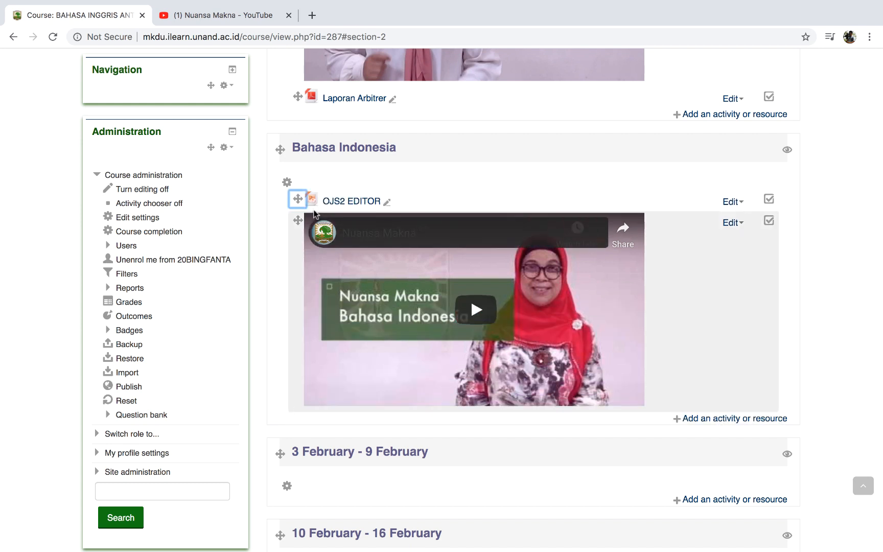
pyautogui.moveTo(298, 199); pyautogui.dragTo(321, 410)
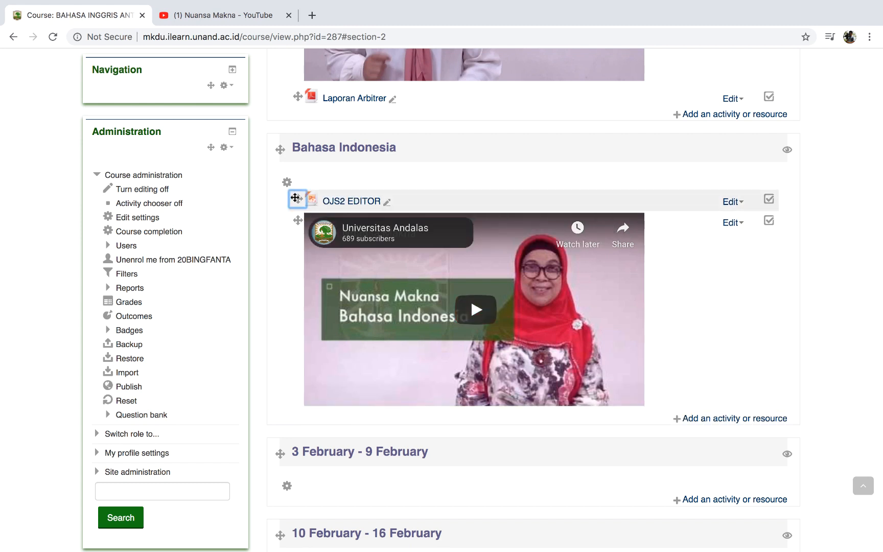
pyautogui.moveTo(296, 198); pyautogui.dragTo(291, 408)
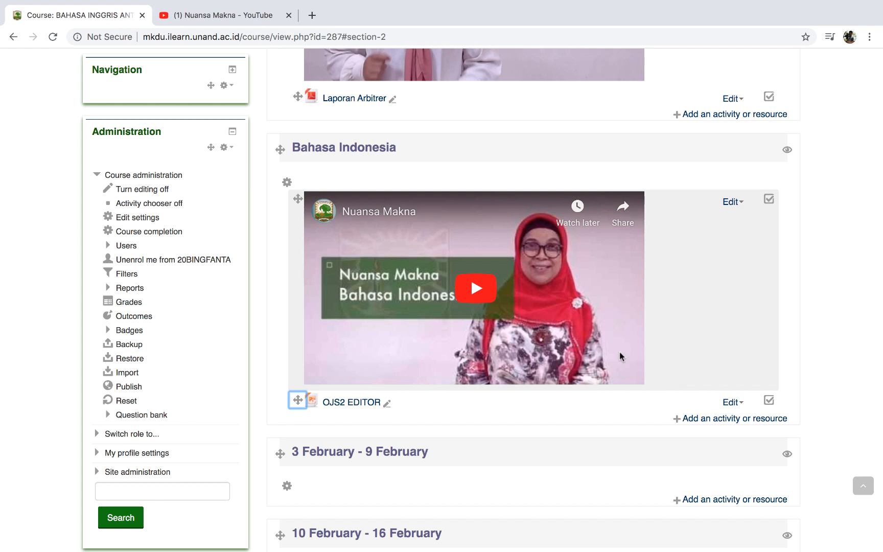
# Review the order of the videos and files in the Pendahuluan and Bahasa Indonesia sections
pyautogui.scroll(5, 737, 278)
pyautogui.scroll(6, 737, 279)
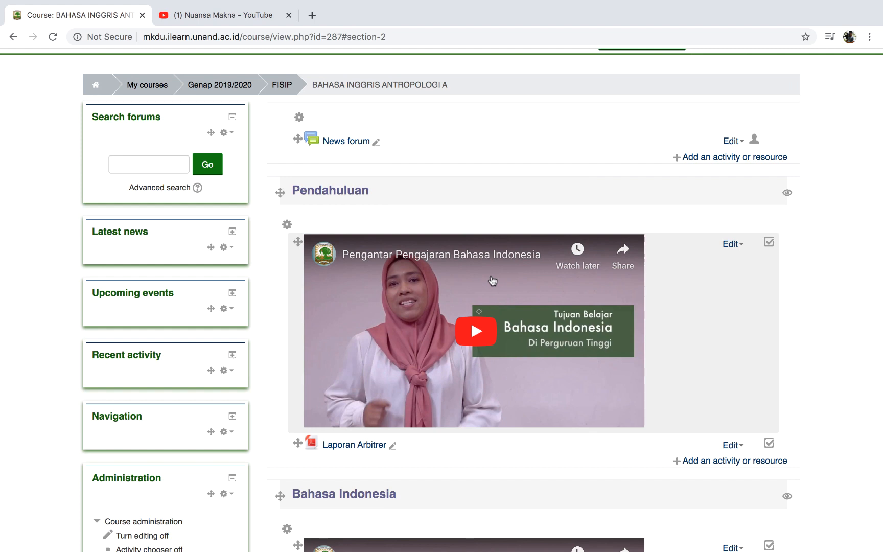
pyautogui.scroll(-3, 493, 281)
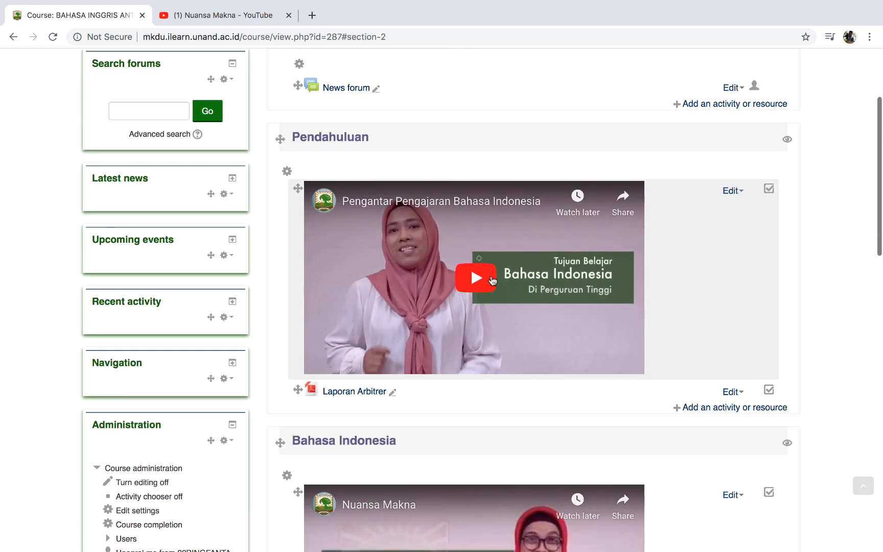
pyautogui.scroll(4, 492, 280)
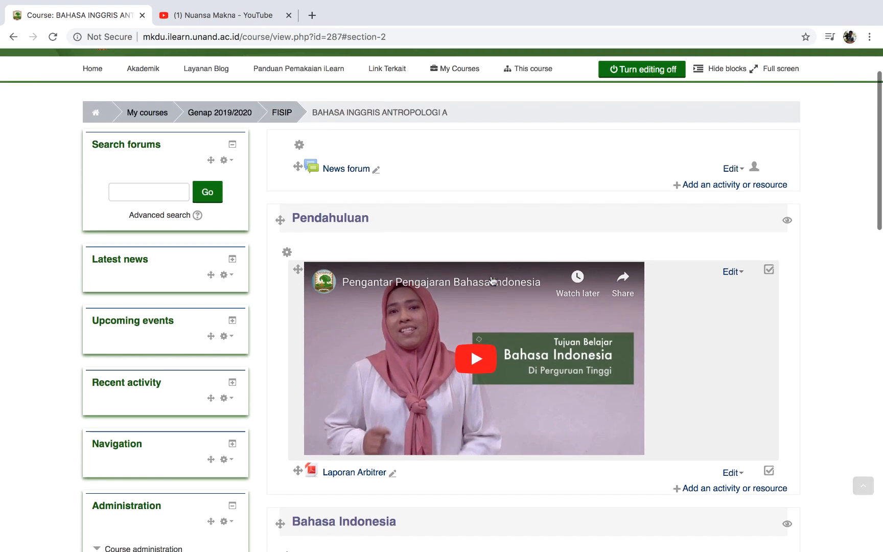
pyautogui.scroll(2, 493, 280)
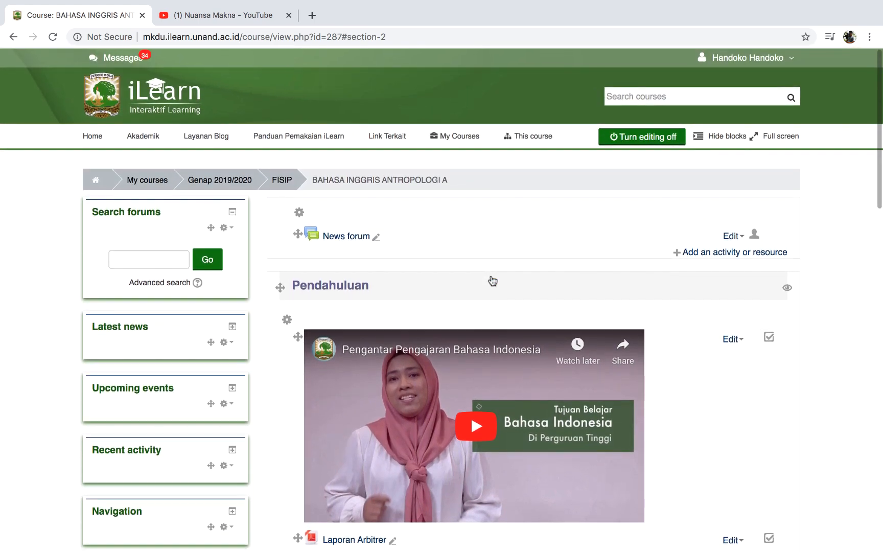
pyautogui.scroll(-3, 492, 280)
pyautogui.scroll(-3, 492, 281)
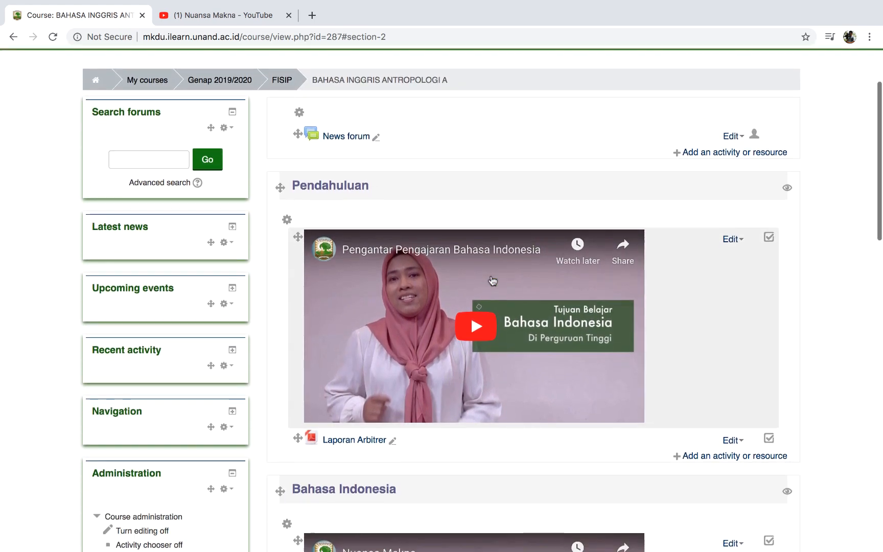
pyautogui.scroll(-2, 493, 280)
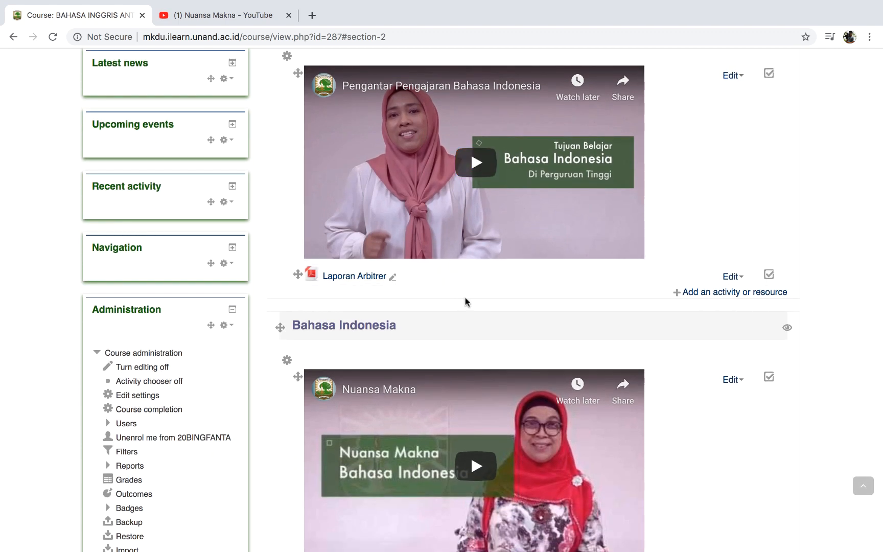
# Start adding a new Assignment activity to the Pendahuluan section
pyautogui.click(692, 294)
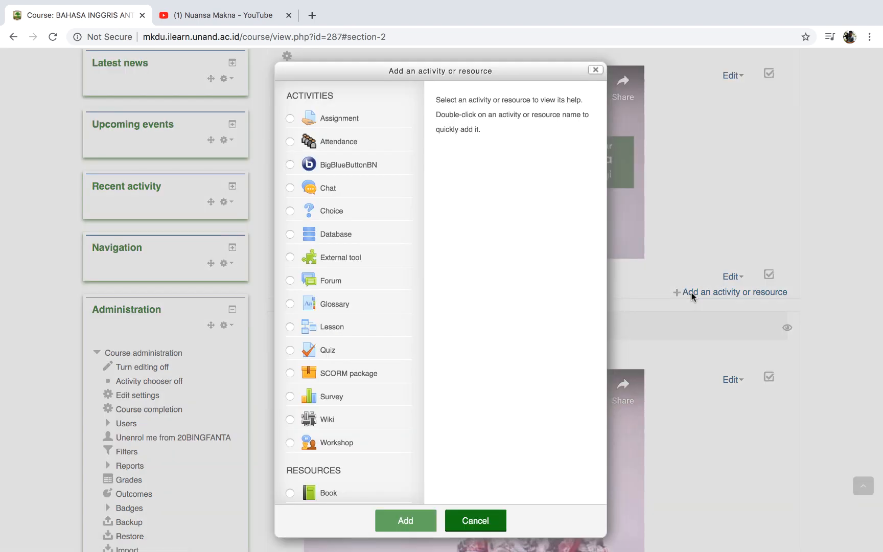
pyautogui.scroll(-3, 313, 376)
pyautogui.scroll(4, 316, 393)
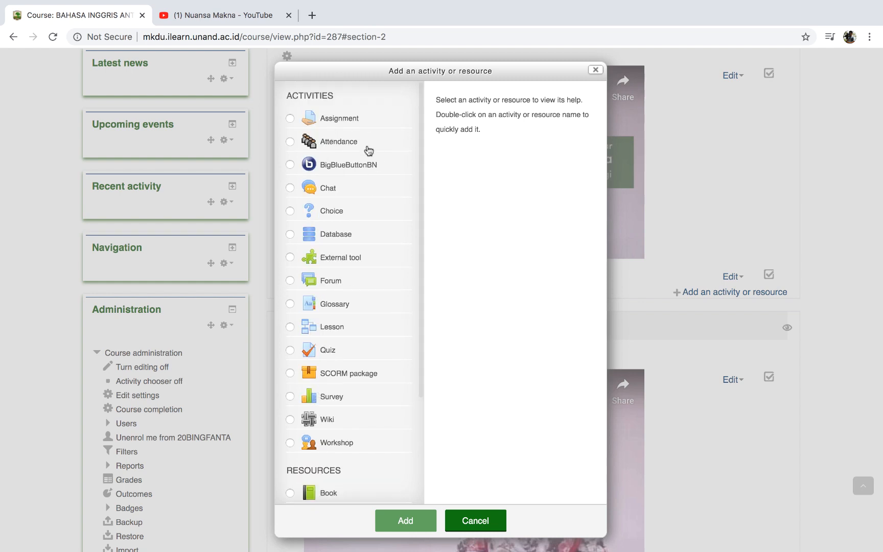
pyautogui.click(290, 119)
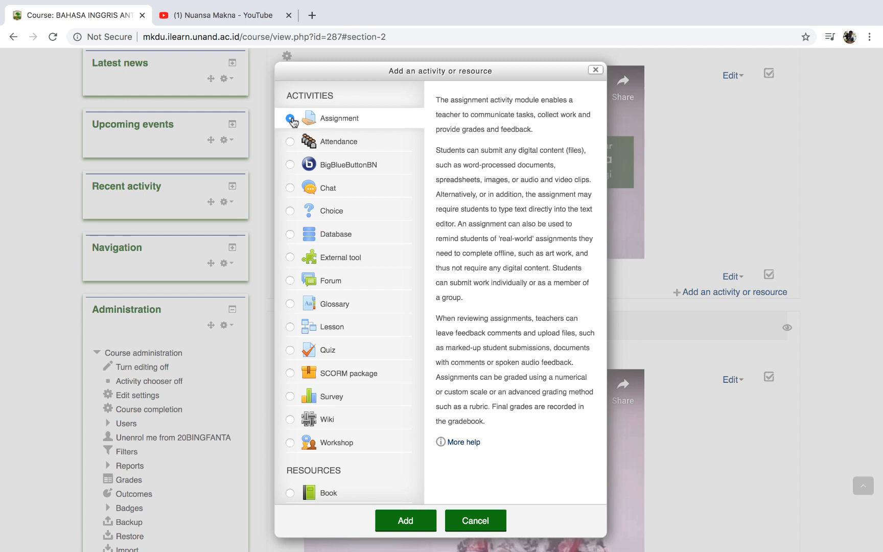
pyautogui.click(396, 521)
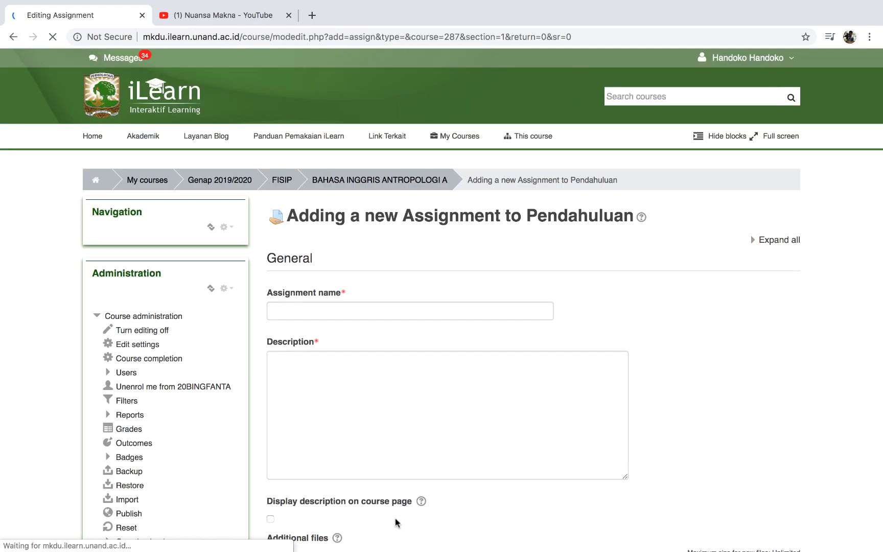
# Name the assignment "Review" and enter the description "buatlah review dari jurnal berikut!"
pyautogui.scroll(-1, 432, 390)
pyautogui.scroll(-1, 432, 389)
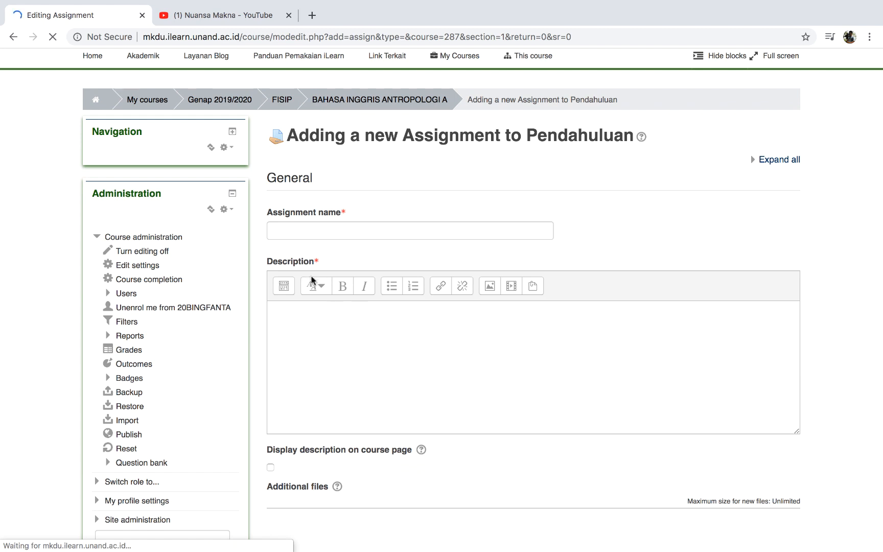
pyautogui.click(292, 230)
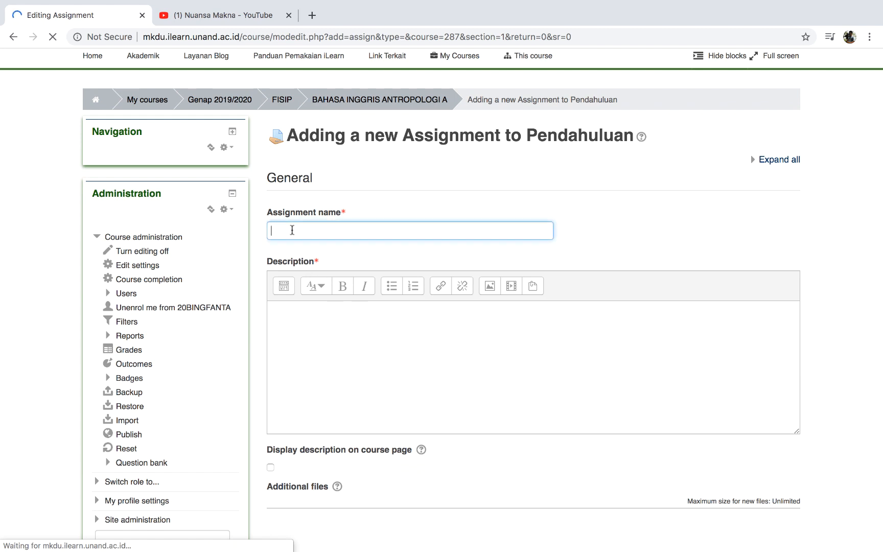
pyautogui.write('Review')
pyautogui.click(362, 348)
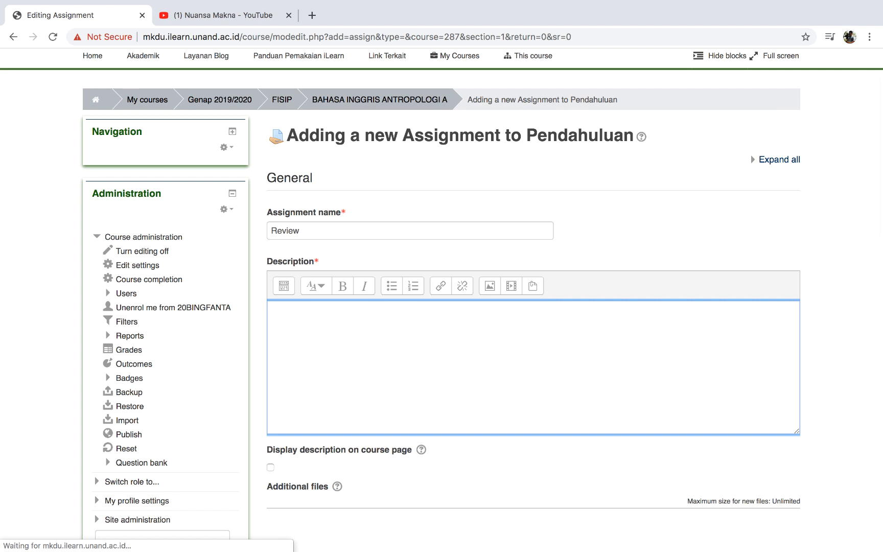
pyautogui.write('buatlah review dari jurnal berikut!')
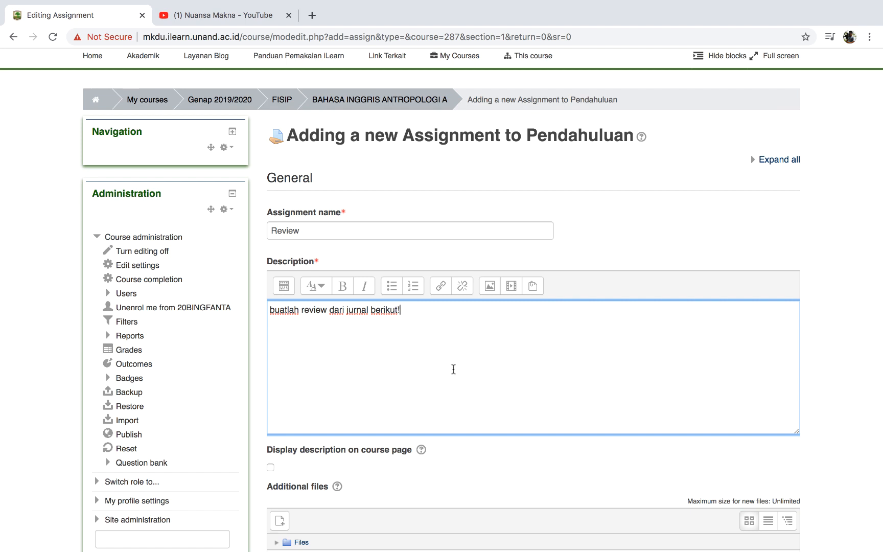
# Capitalize the description's first word to "Buatlah" and enable displaying the description on the course page
pyautogui.scroll(-2, 453, 369)
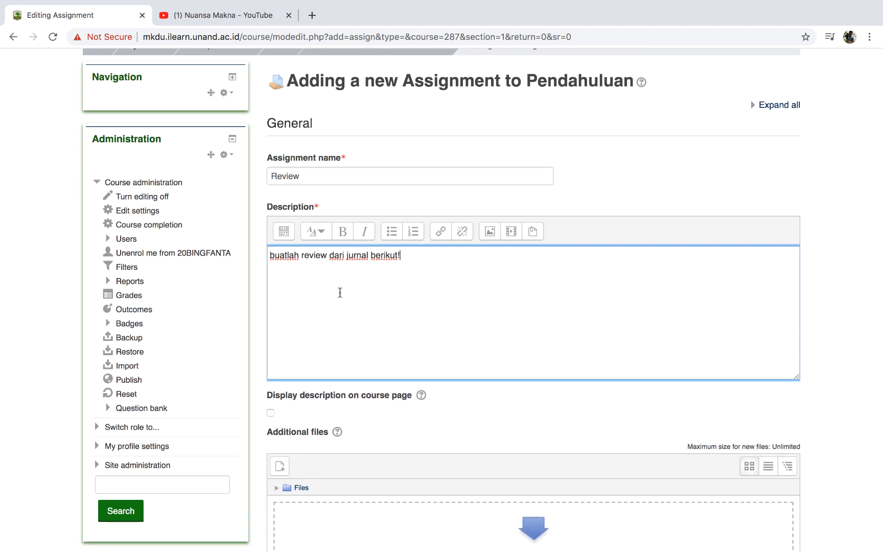
pyautogui.click(271, 254)
pyautogui.press('Delete')
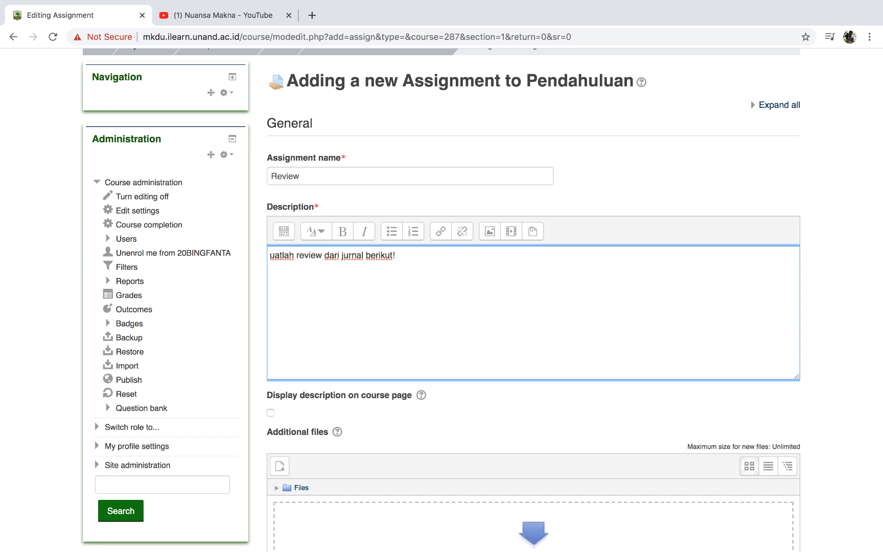
pyautogui.write('B')
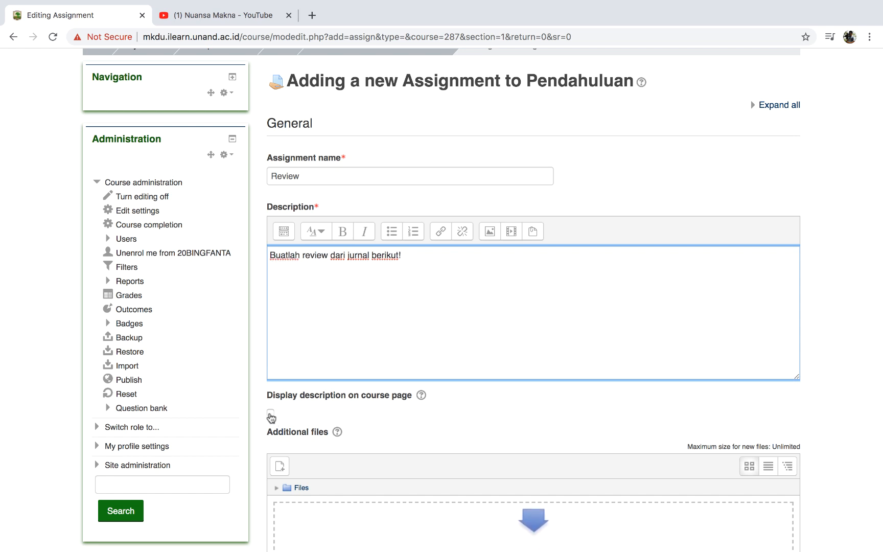
pyautogui.click(271, 413)
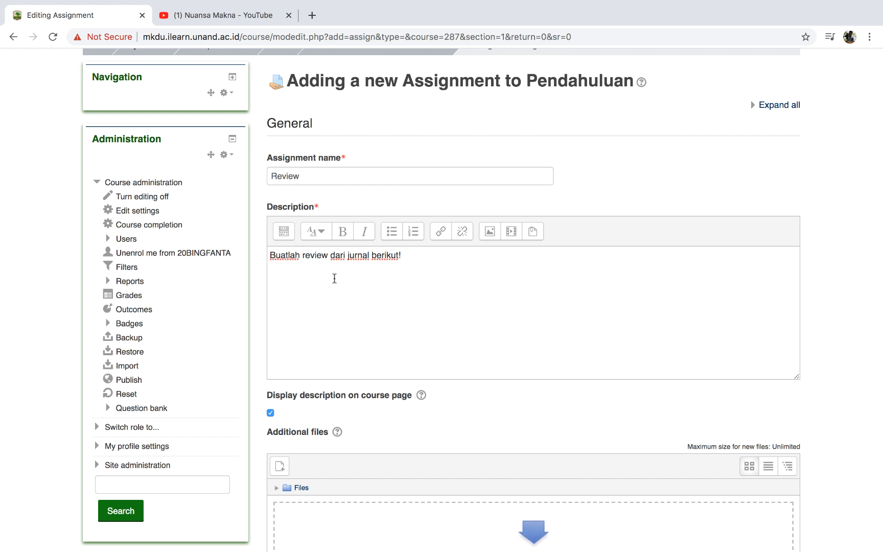
# Take the browser window out of full screen and open the Documents folder in Finder beside it
pyautogui.scroll(-5, 402, 333)
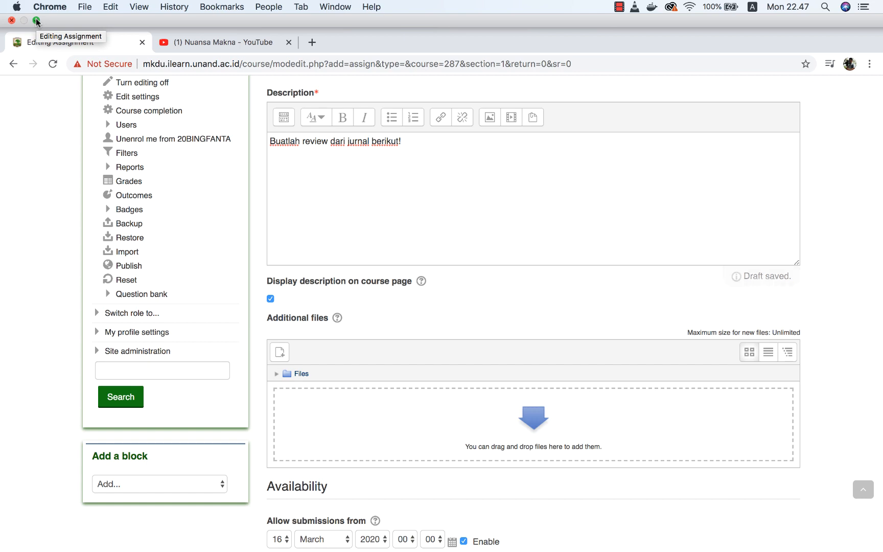
pyautogui.click(36, 20)
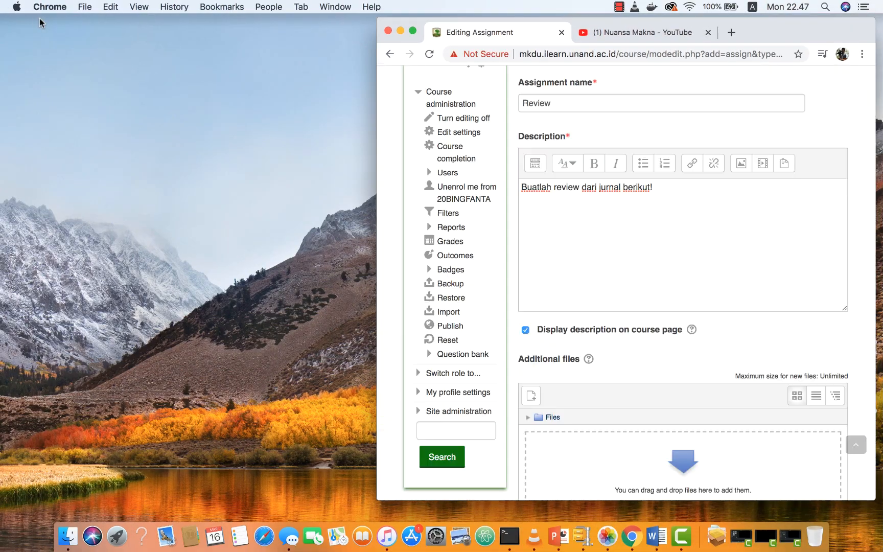
pyautogui.click(103, 106)
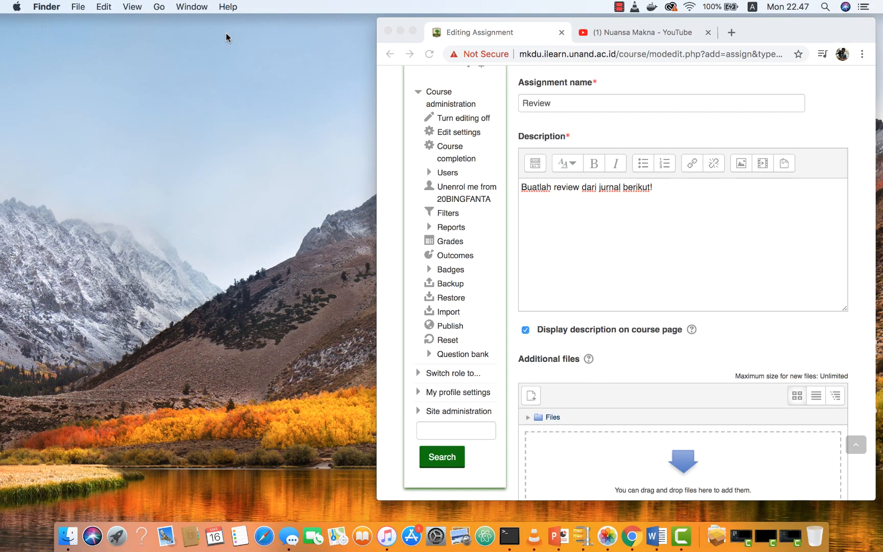
pyautogui.click(158, 7)
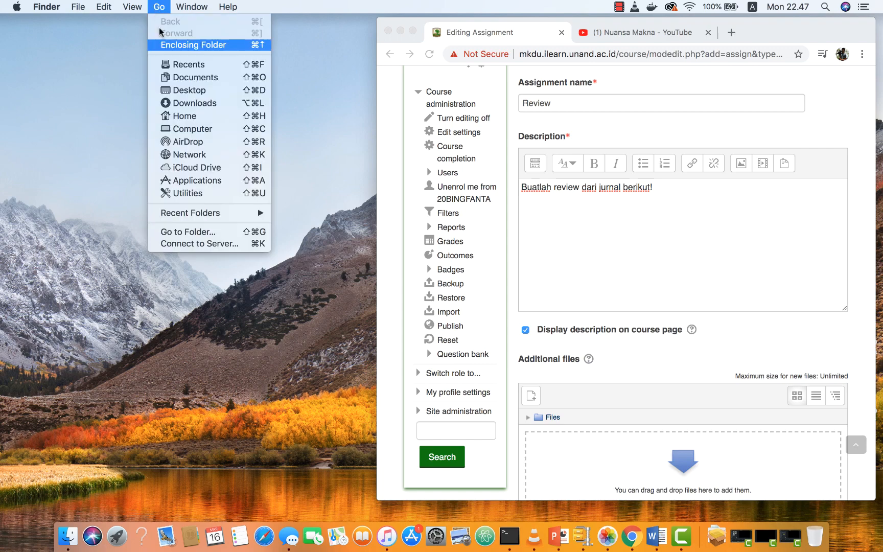
pyautogui.click(167, 77)
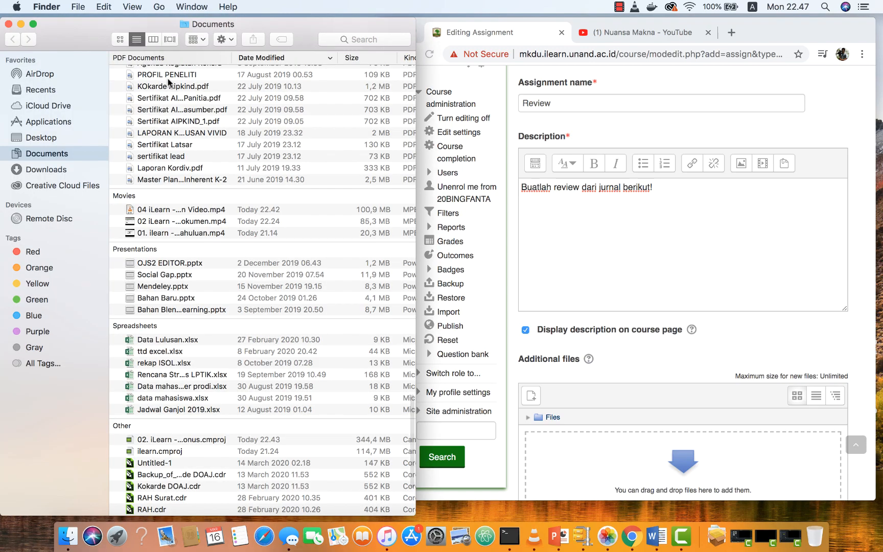
# Find the Jurnal folder in Documents and open it
pyautogui.scroll(-5, 201, 262)
pyautogui.scroll(15, 202, 266)
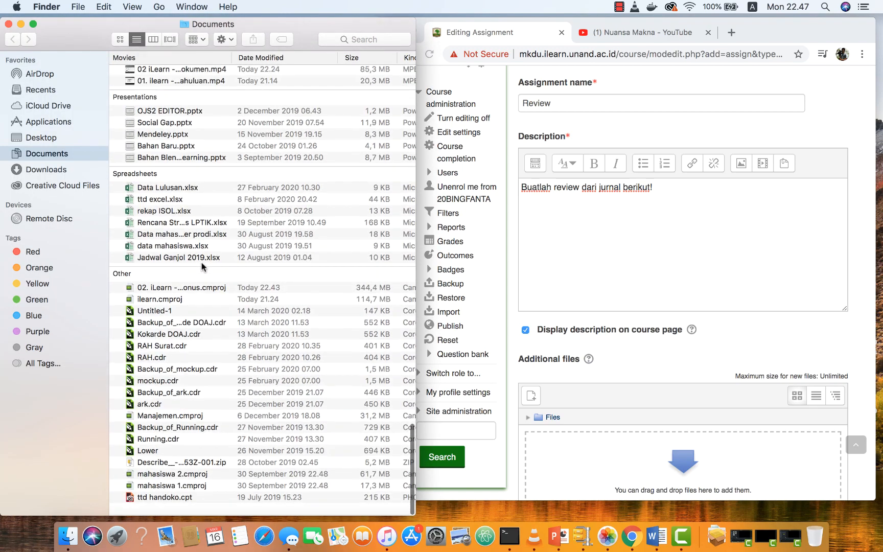
pyautogui.scroll(15, 202, 266)
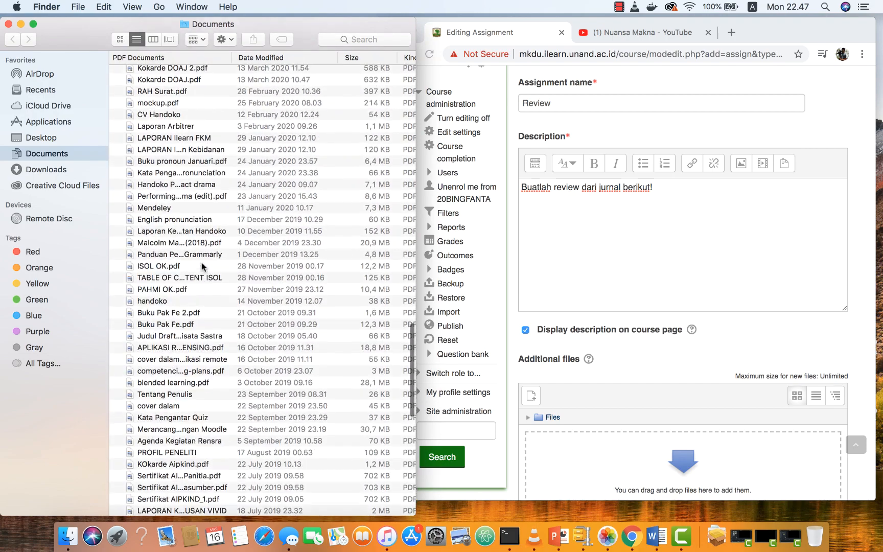
pyautogui.scroll(15, 203, 266)
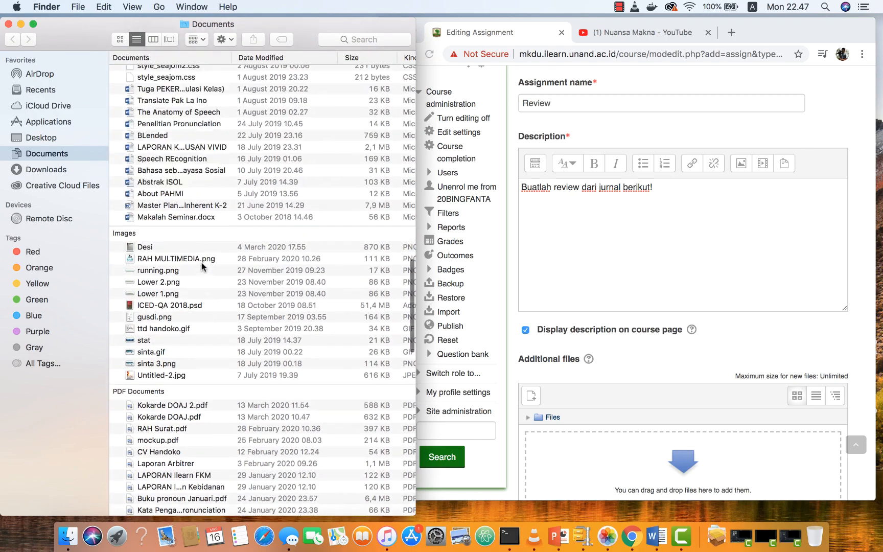
pyautogui.scroll(15, 203, 266)
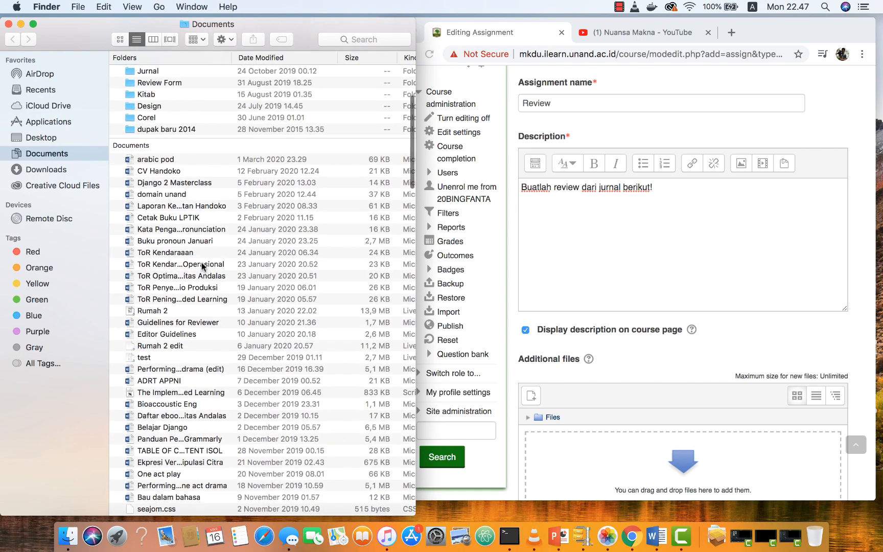
pyautogui.scroll(5, 202, 266)
pyautogui.doubleClick(147, 129)
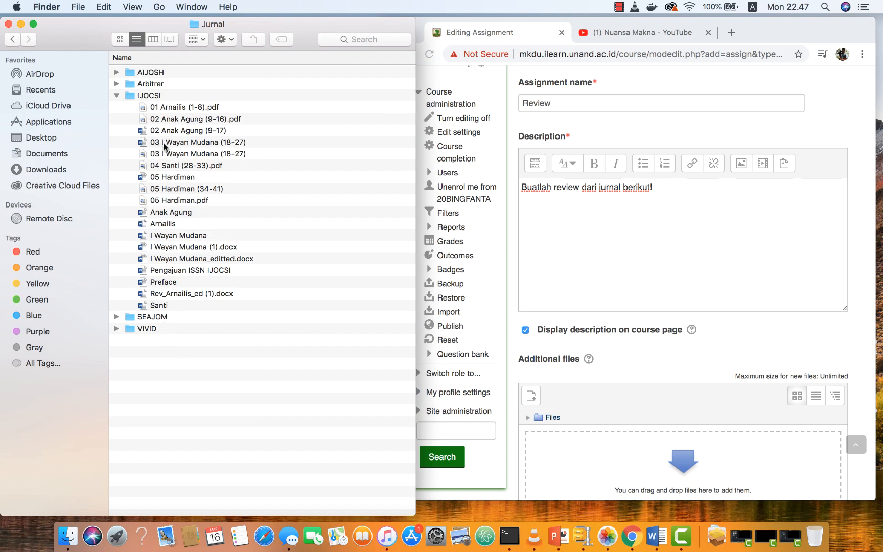
# Attach the 03 (18-27) PDF from the IJOCSI folder to the assignment's additional files and return the browser to full screen
pyautogui.moveTo(162, 145); pyautogui.dragTo(178, 149)
pyautogui.moveTo(182, 158); pyautogui.dragTo(662, 473)
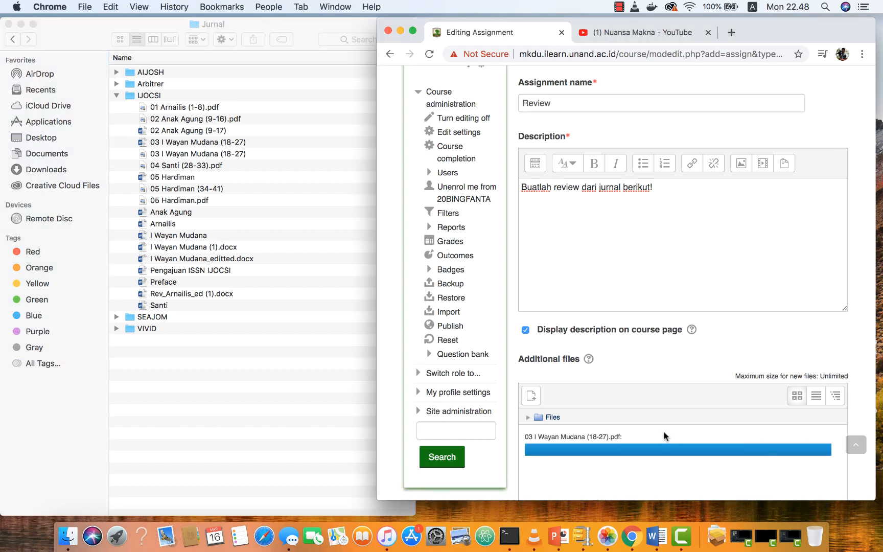
pyautogui.scroll(-2, 664, 435)
pyautogui.scroll(-1, 664, 435)
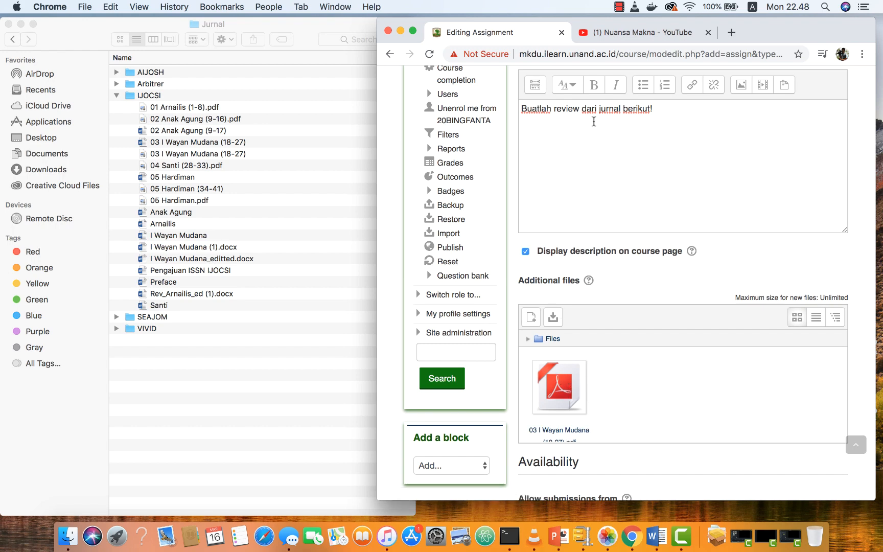
pyautogui.scroll(-3, 623, 198)
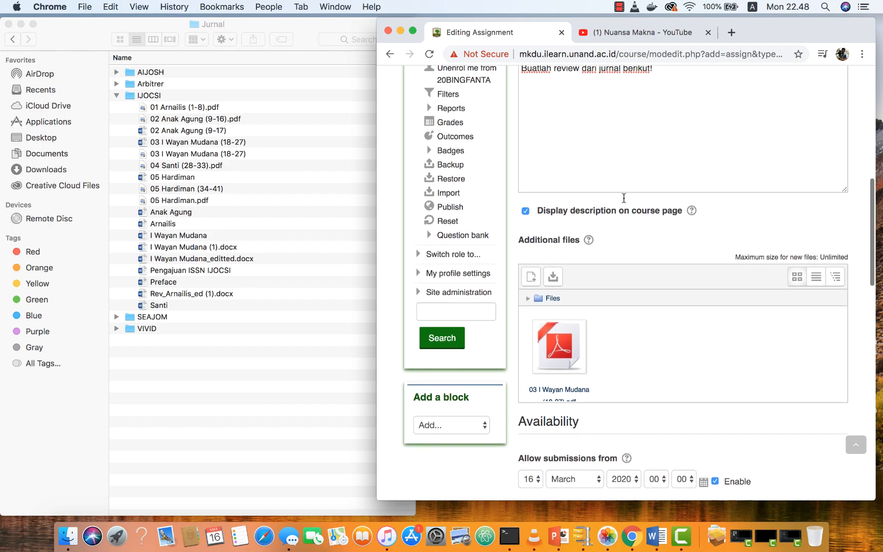
pyautogui.scroll(2, 623, 197)
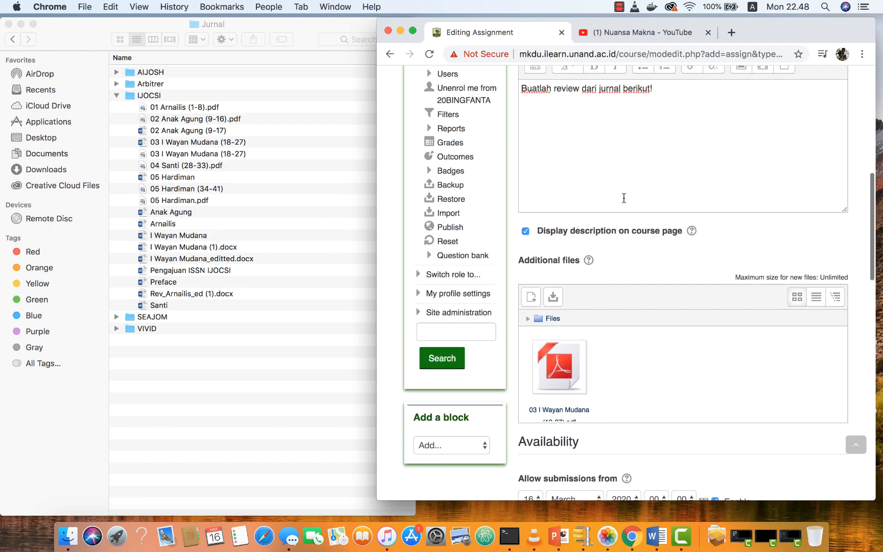
pyautogui.click(413, 32)
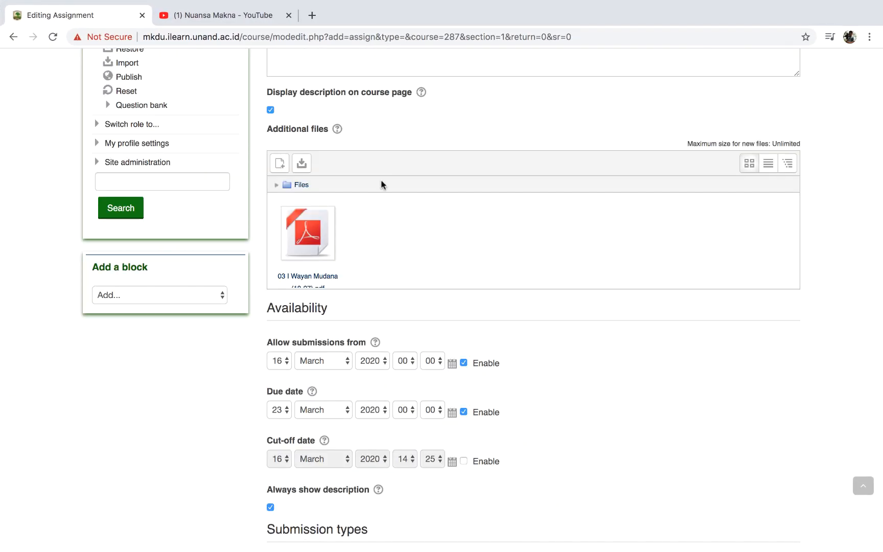
# Review the assignment's description, attached file, and the submission start, due and cut-off dates
pyautogui.scroll(3, 381, 181)
pyautogui.scroll(5, 381, 184)
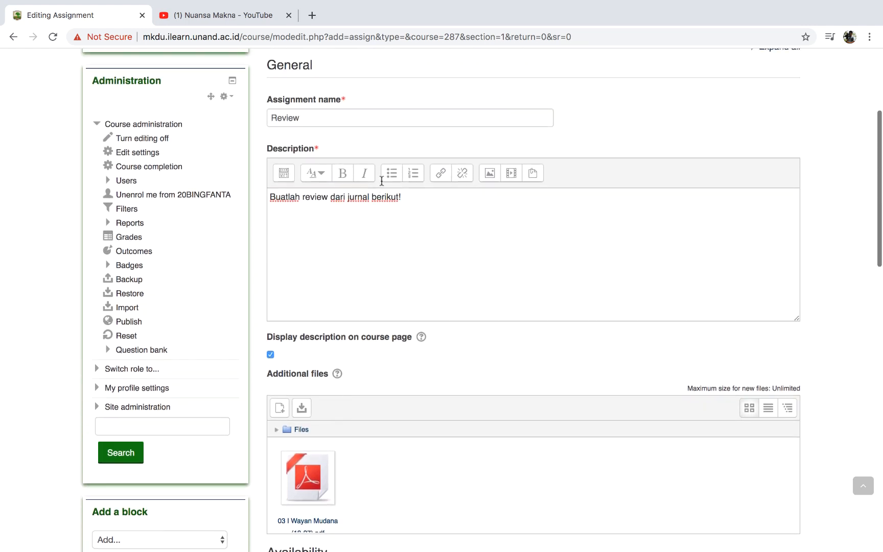
pyautogui.click(337, 260)
pyautogui.scroll(-5, 430, 252)
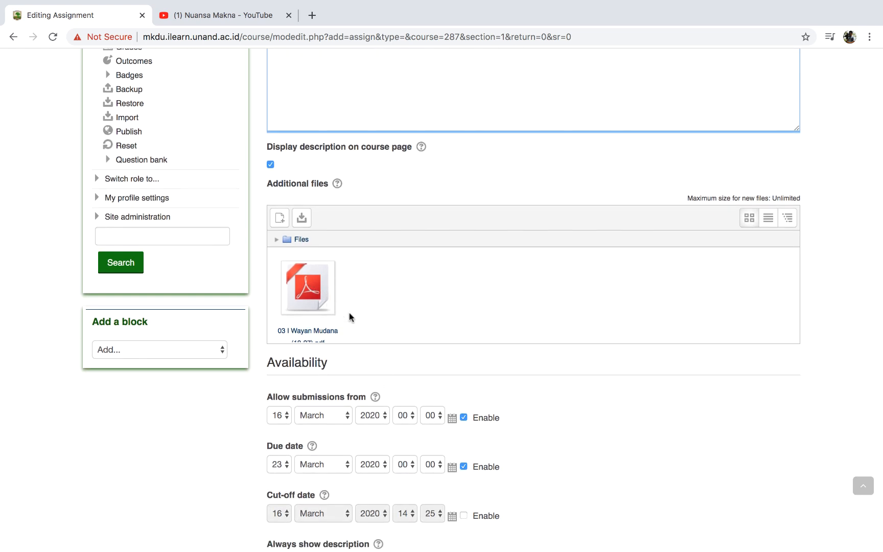
pyautogui.scroll(-2, 376, 333)
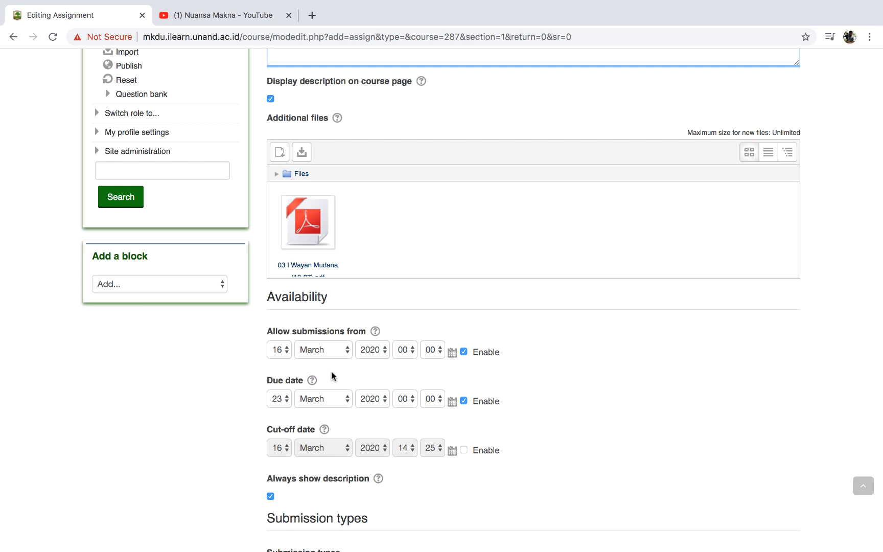
pyautogui.scroll(-1, 366, 380)
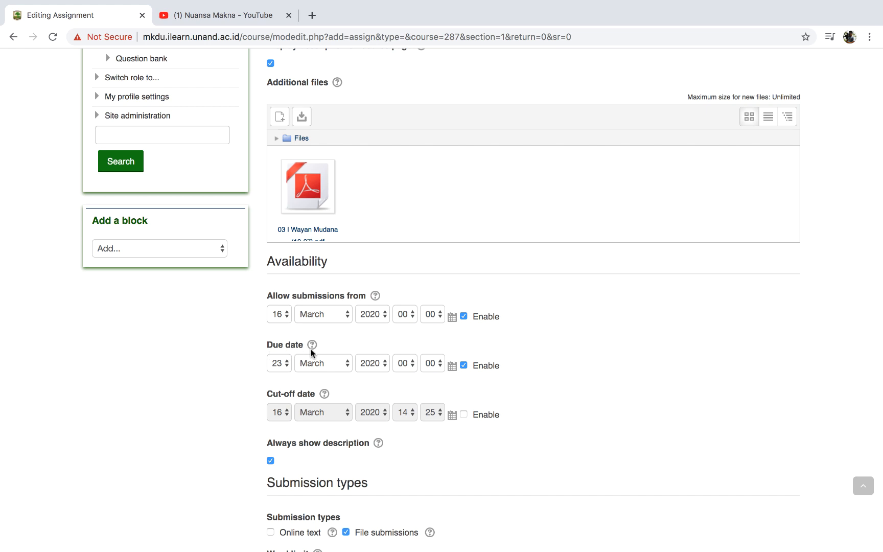
pyautogui.scroll(-1, 334, 362)
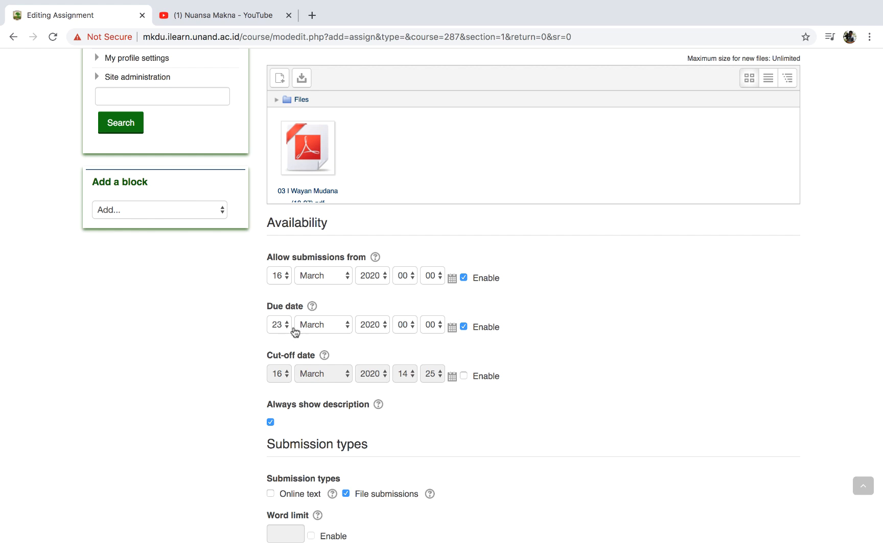
# Disable the assignment's due date and enable it again
pyautogui.click(464, 326)
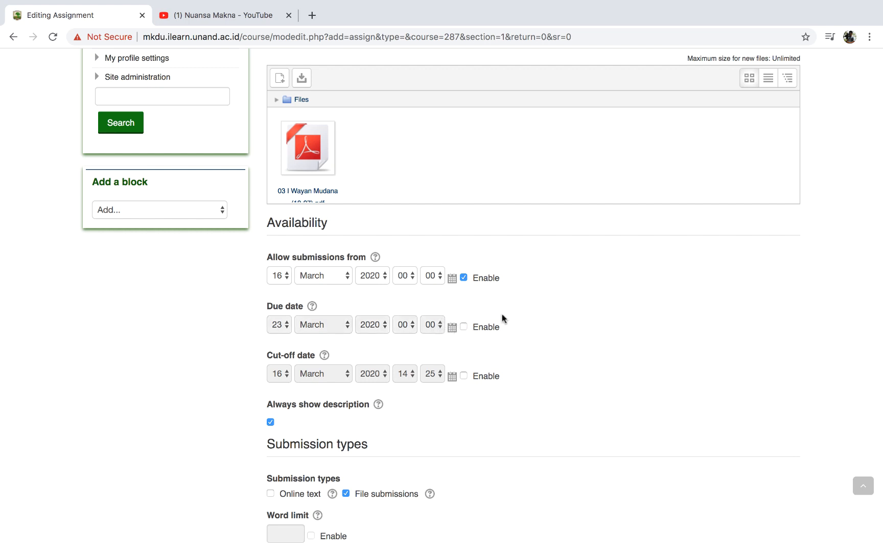
pyautogui.click(464, 327)
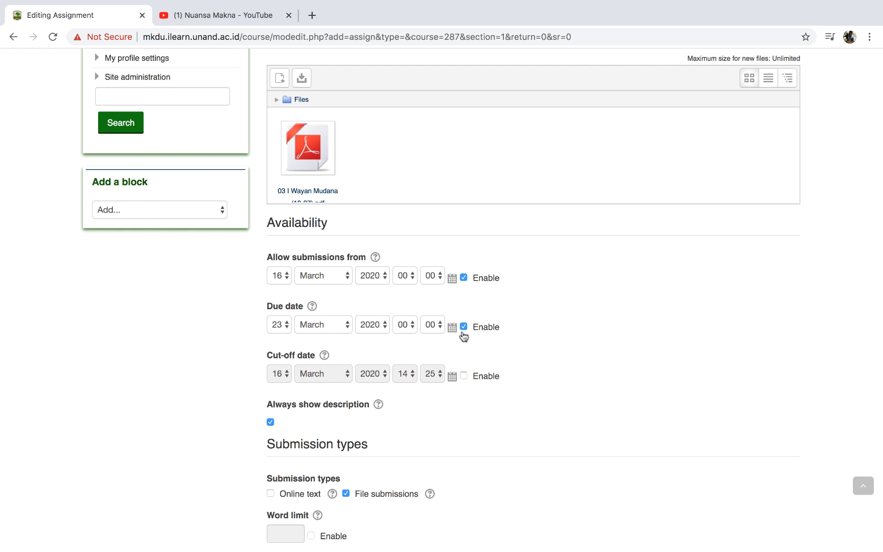
pyautogui.scroll(-2, 493, 351)
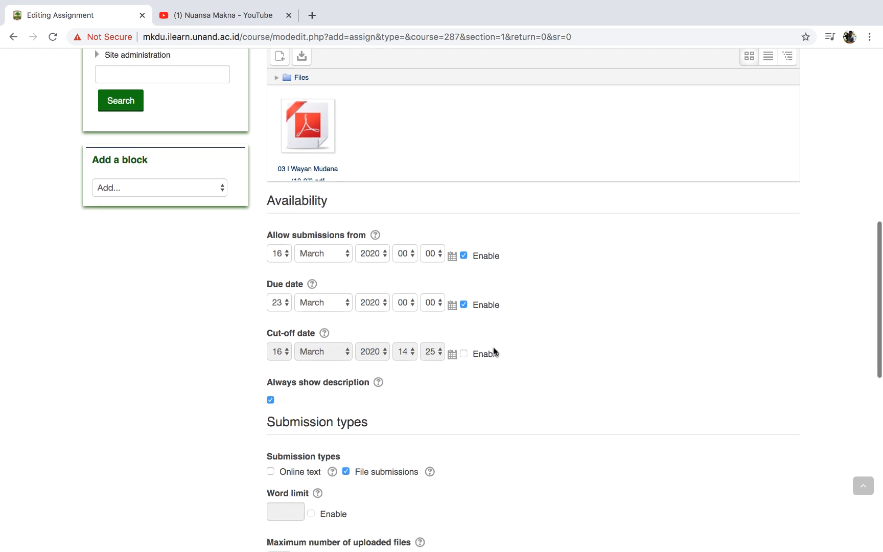
# Set the Review assignment's submission types to accept online text and no file submissions
pyautogui.scroll(-4, 494, 351)
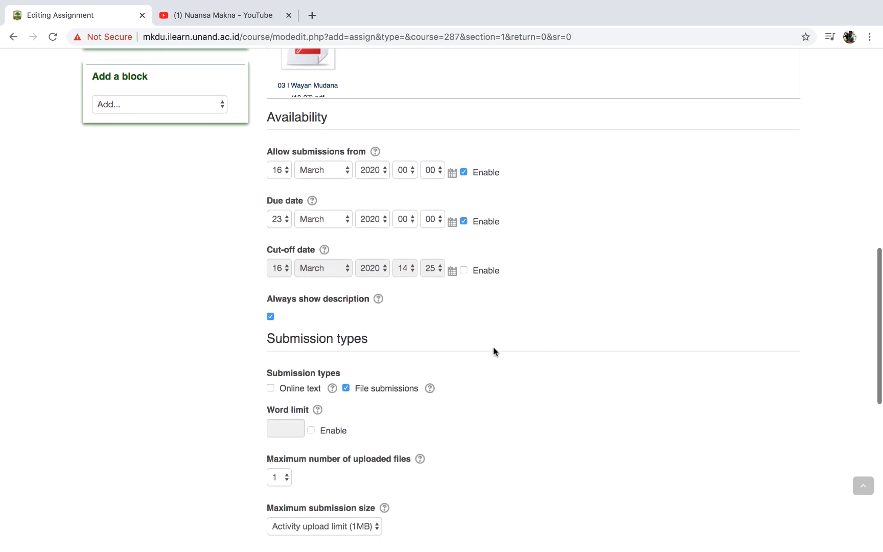
pyautogui.scroll(1, 493, 347)
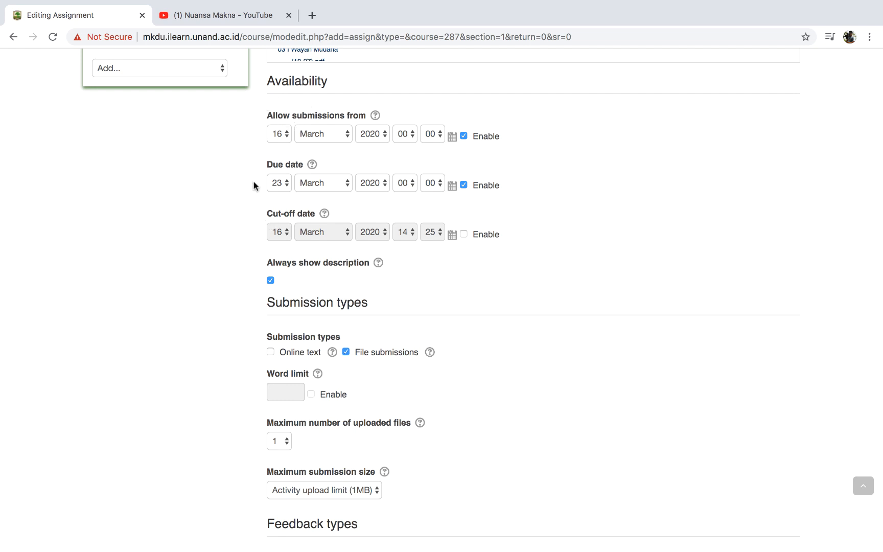
pyautogui.scroll(-2, 208, 316)
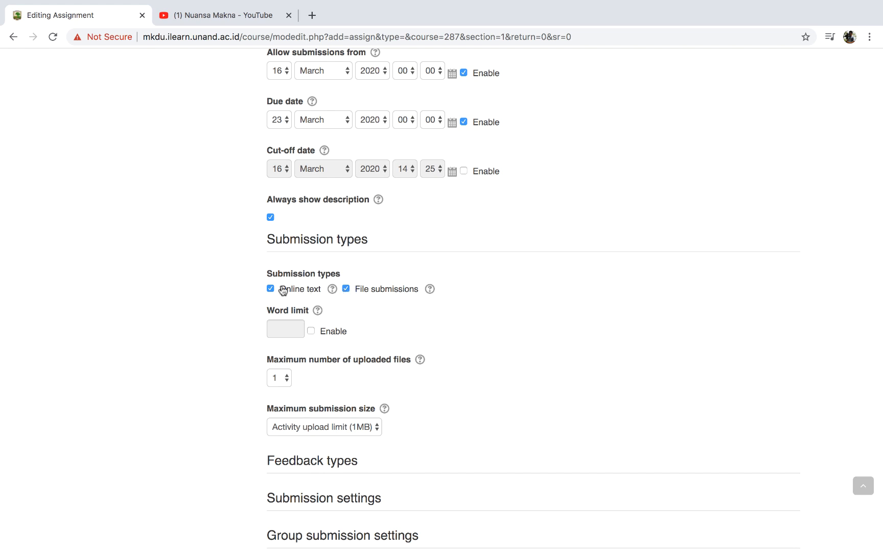
pyautogui.click(345, 290)
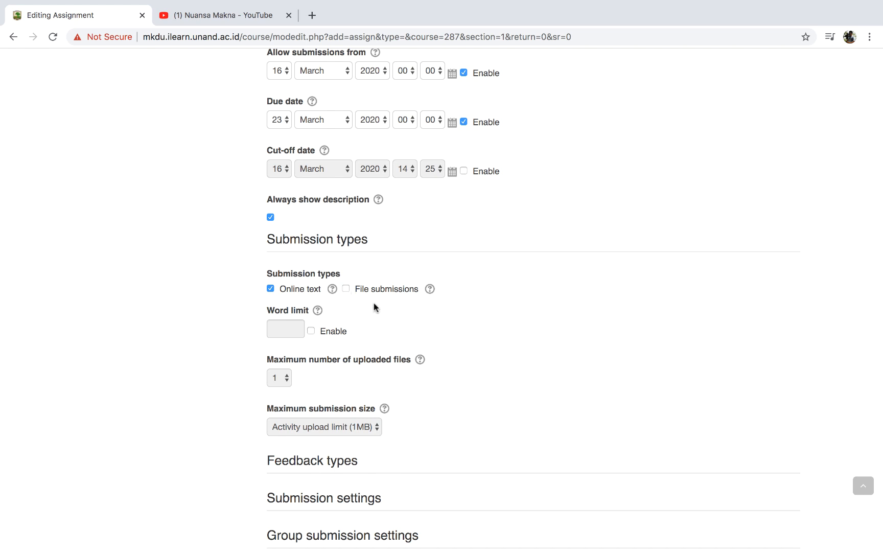
# Save the Review assignment and return to the course page
pyautogui.scroll(-2, 375, 305)
pyautogui.scroll(-2, 374, 306)
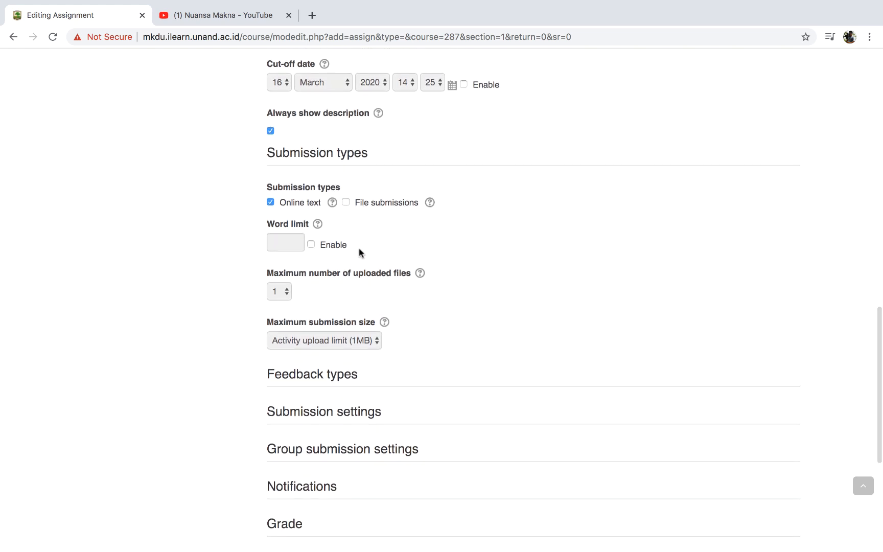
pyautogui.scroll(-3, 360, 250)
pyautogui.scroll(-5, 360, 251)
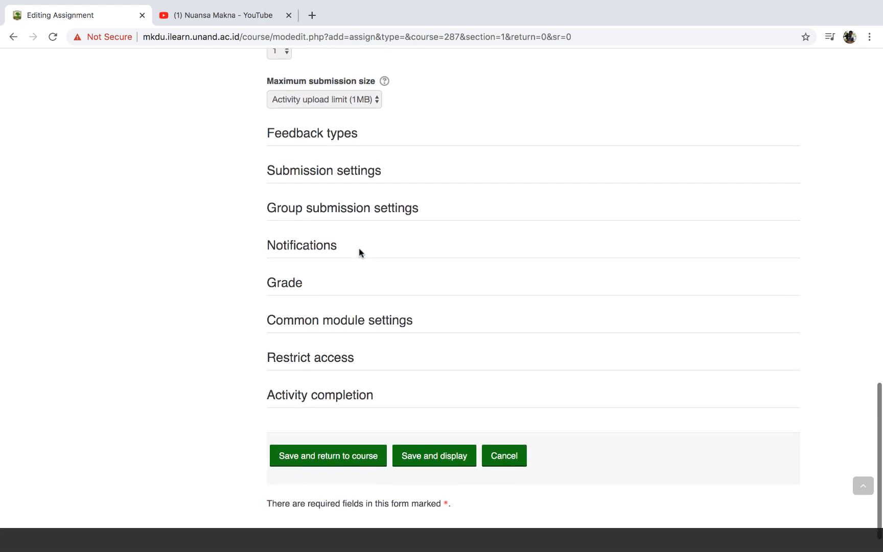
pyautogui.click(353, 452)
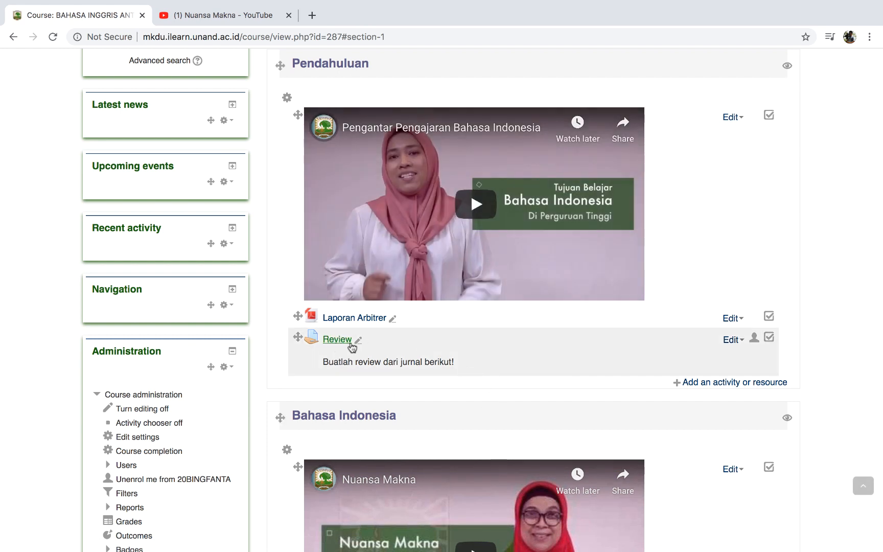
# Open the Review assignment and examine its description, attached PDF, grading summary and submission status
pyautogui.scroll(-1, 392, 351)
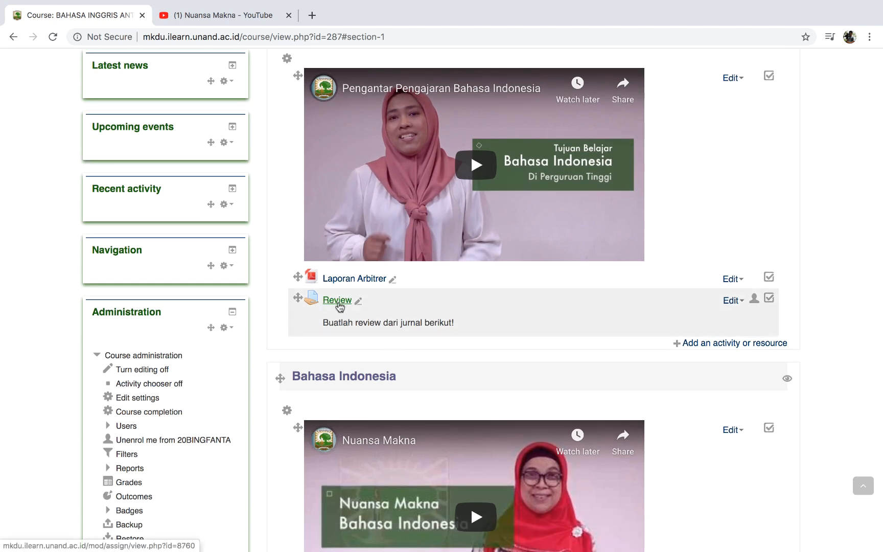
pyautogui.click(335, 303)
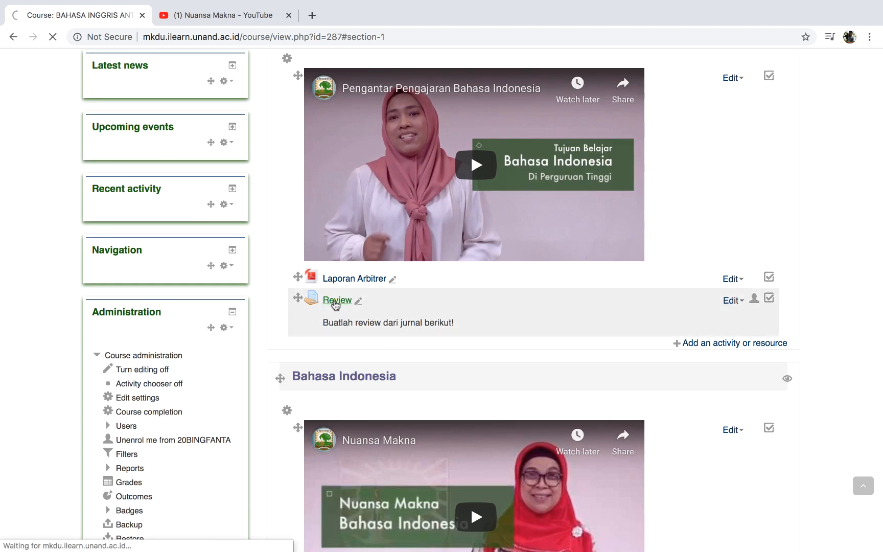
pyautogui.scroll(-4, 408, 370)
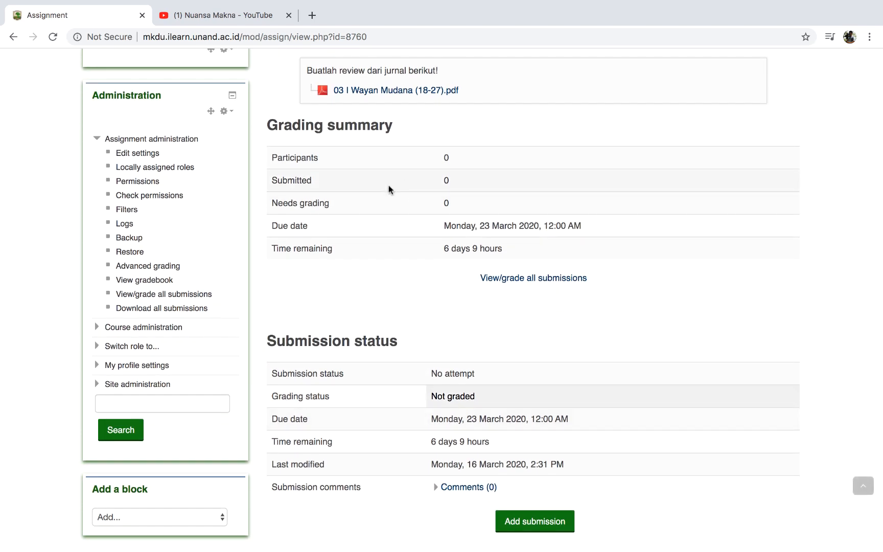
pyautogui.scroll(3, 388, 187)
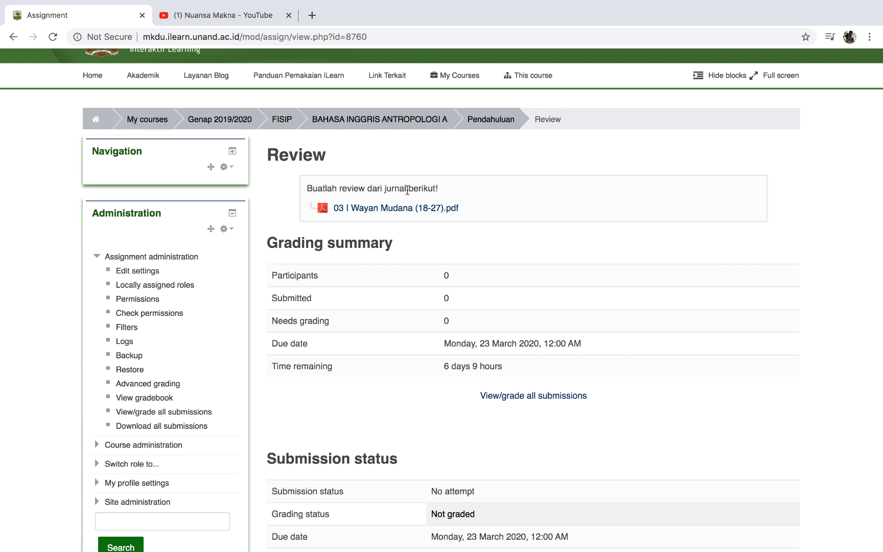
pyautogui.click(393, 212)
pyautogui.scroll(-5, 447, 321)
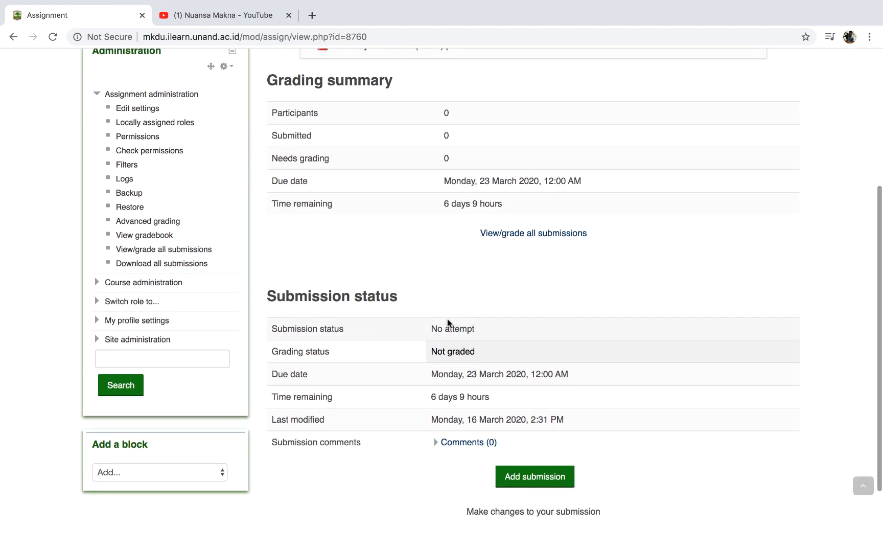
pyautogui.scroll(5, 447, 322)
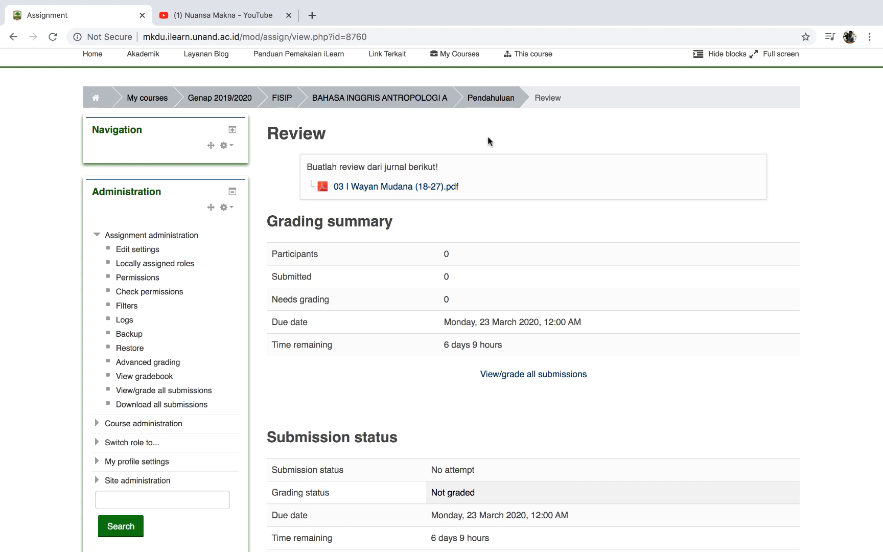
# Return to the BAHASA INGGRIS ANTROPOLOGI A course page and start a new Assignment in the Bahasa Indonesia section
pyautogui.click(392, 104)
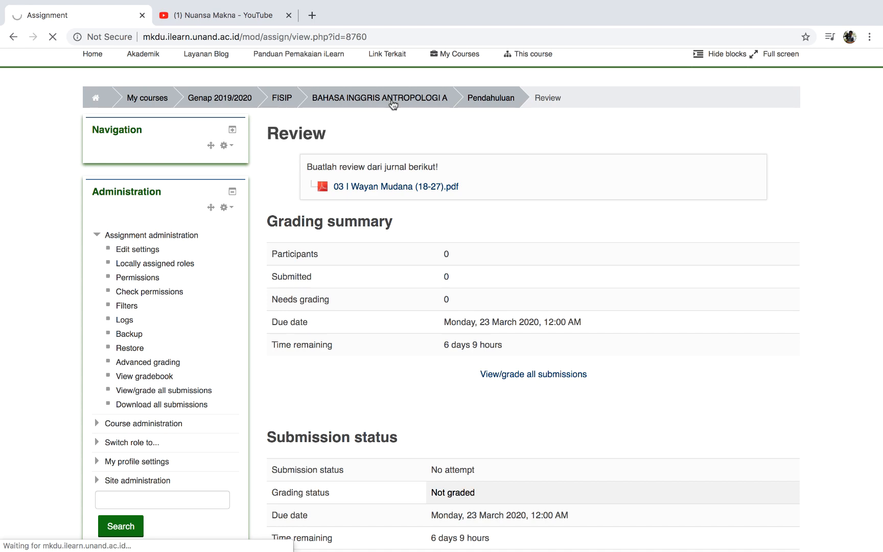
pyautogui.scroll(-1, 470, 306)
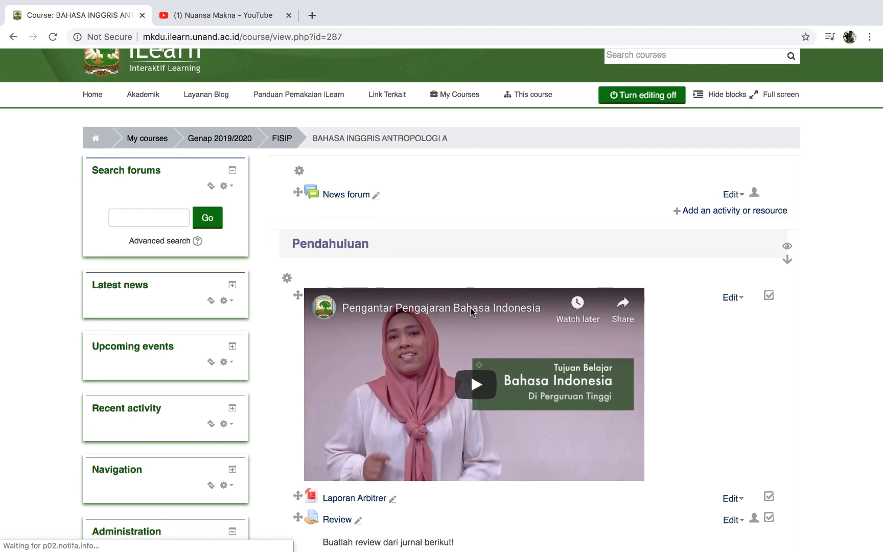
pyautogui.scroll(-7, 471, 308)
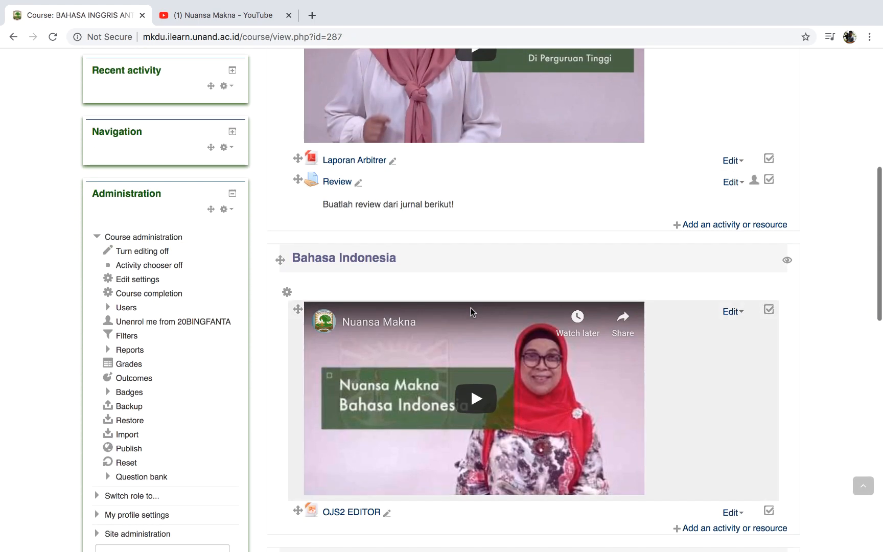
pyautogui.scroll(-1, 470, 307)
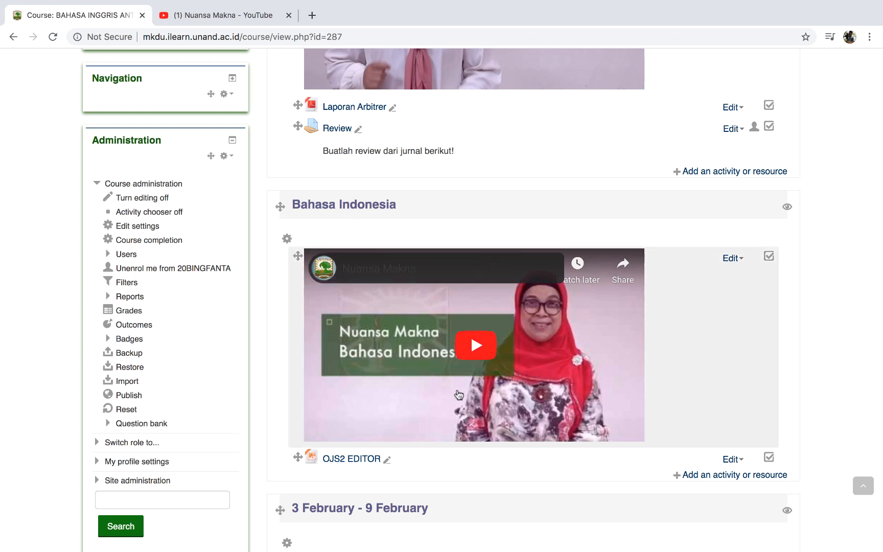
pyautogui.scroll(-1, 721, 480)
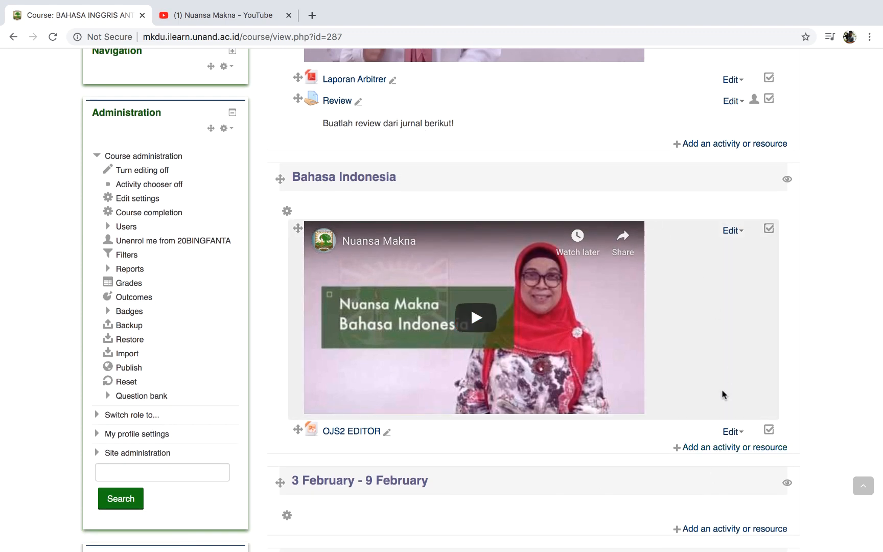
pyautogui.click(698, 448)
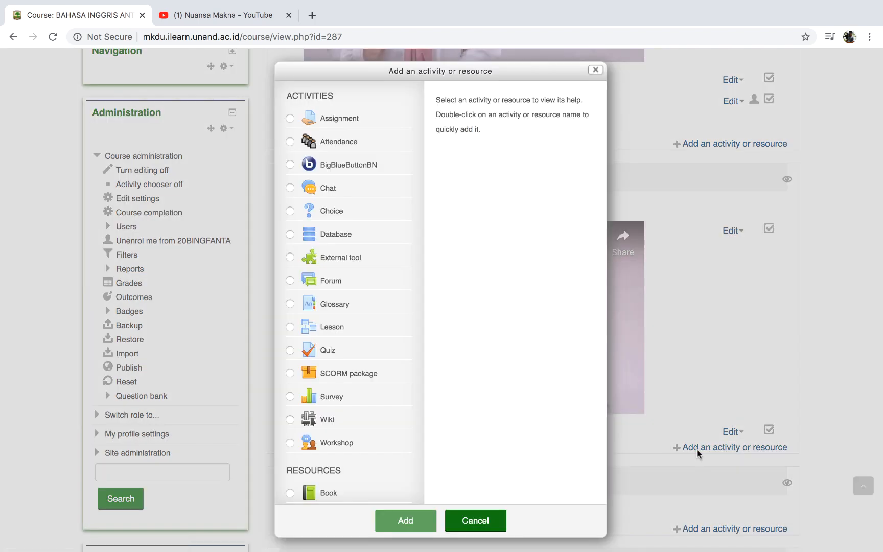
pyautogui.click(329, 124)
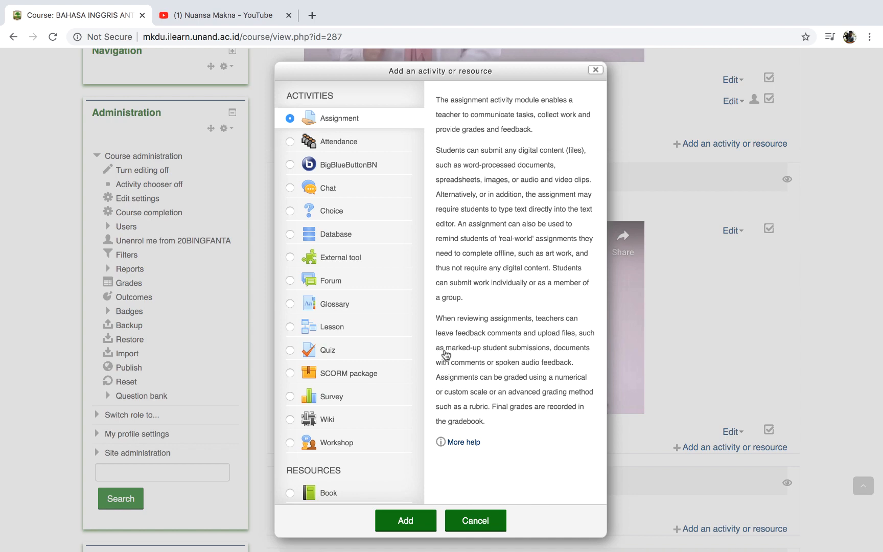
pyautogui.click(408, 519)
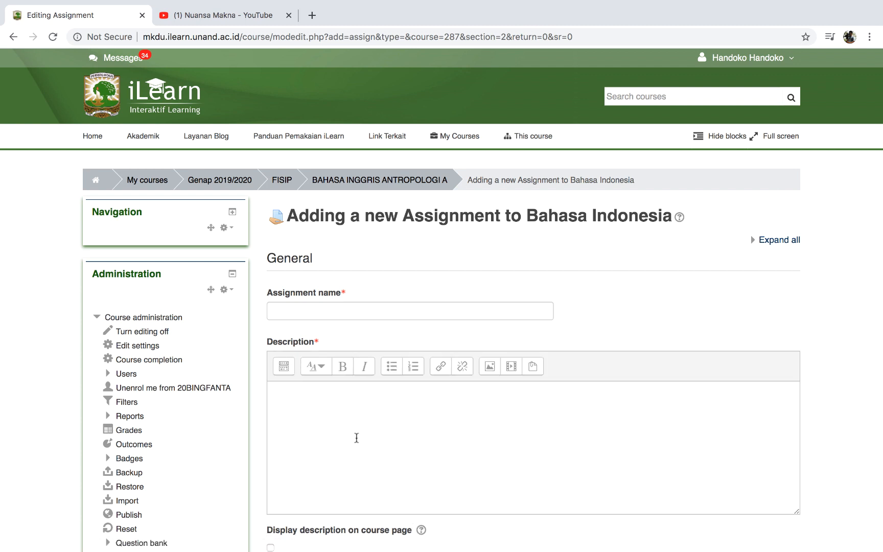
# Name the new assignment "Membuat Laporan"
pyautogui.scroll(-3, 357, 438)
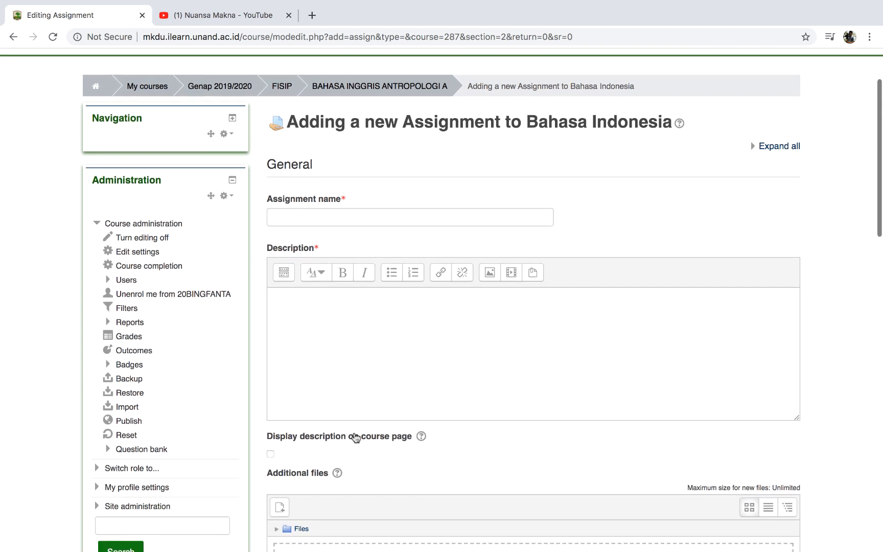
pyautogui.click(325, 218)
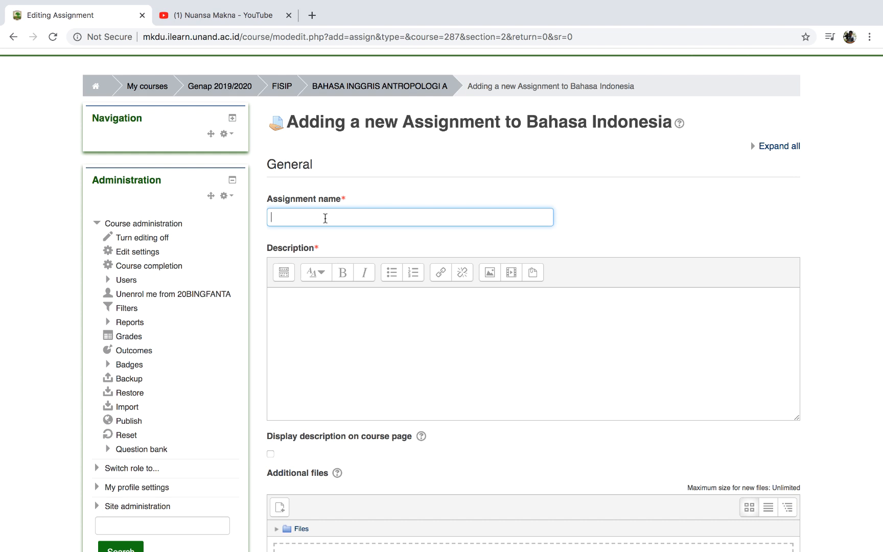
pyautogui.write('Membu')
pyautogui.write('at Laporan')
# Enter the assignment description "Buatlah laporan dari kunjungan lapangan yang telah anda lakukan!"
pyautogui.click(319, 358)
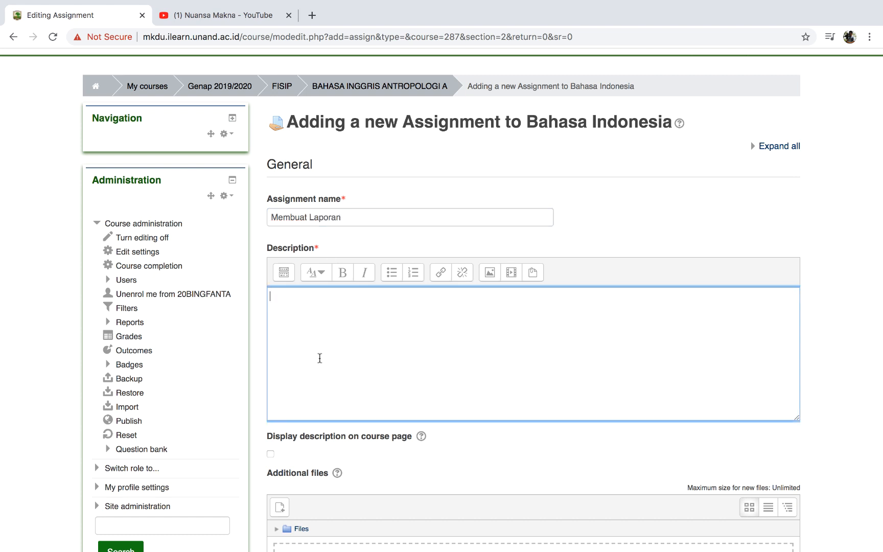
pyautogui.write('Buatlah laporan dari')
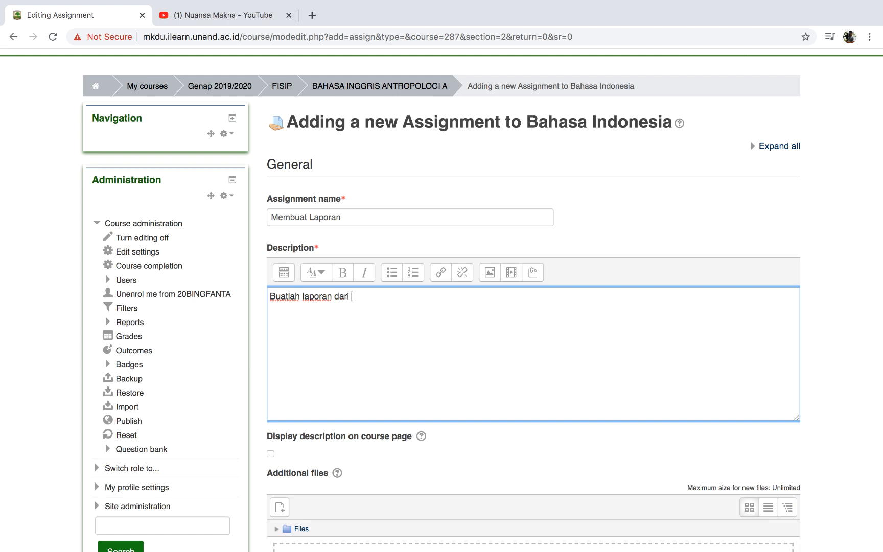
pyautogui.write('kunjungan lapanga')
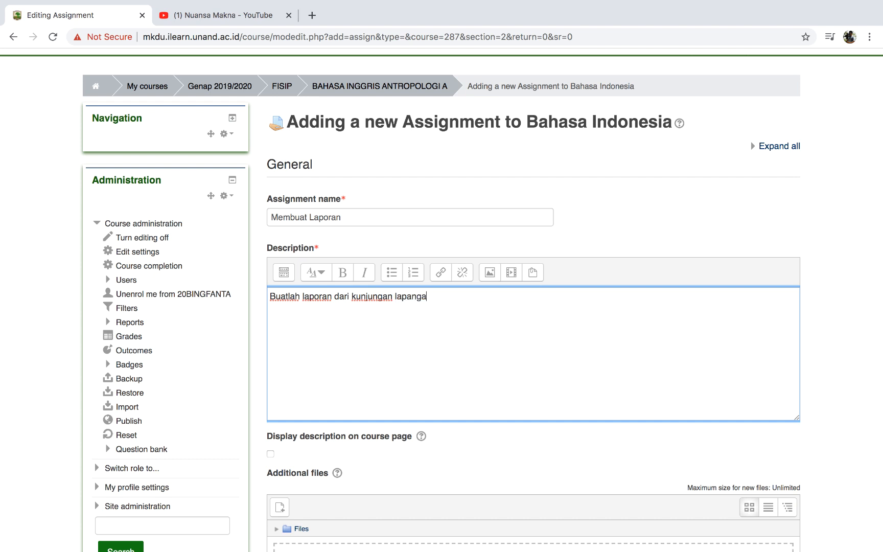
pyautogui.write('n yang telah anda lakukan')
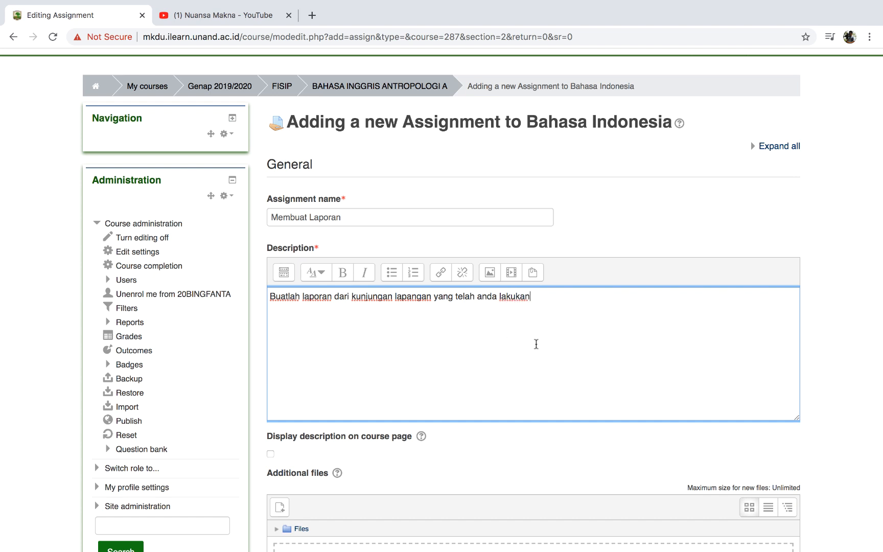
pyautogui.write('!')
# Enable displaying the assignment's description on the course page
pyautogui.scroll(-3, 554, 358)
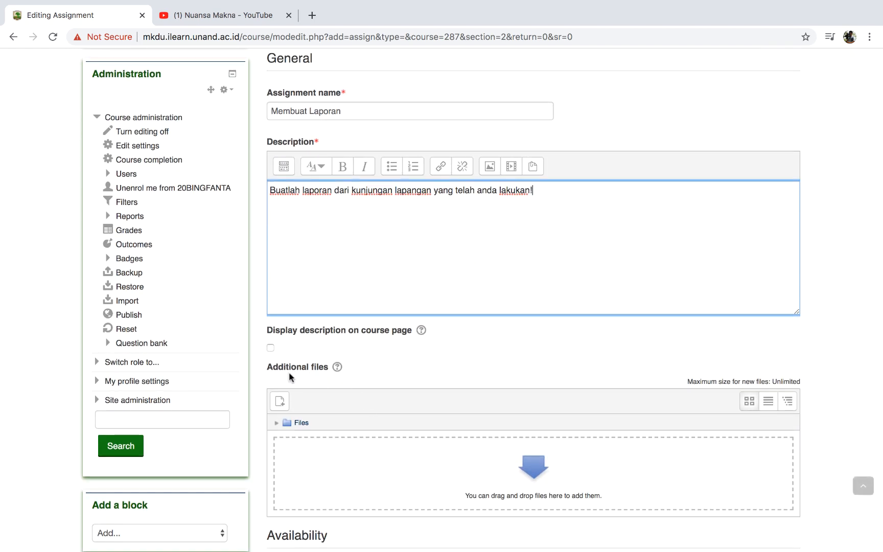
pyautogui.scroll(-2, 357, 378)
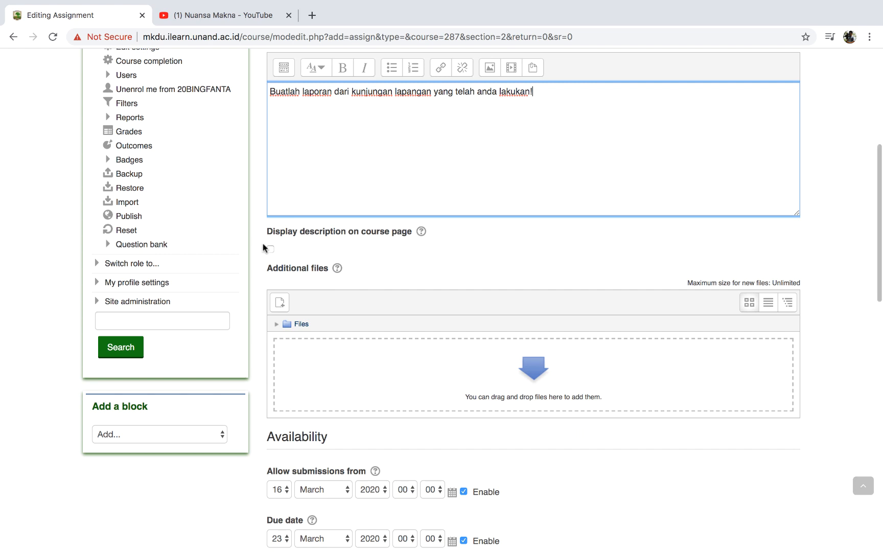
pyautogui.click(270, 250)
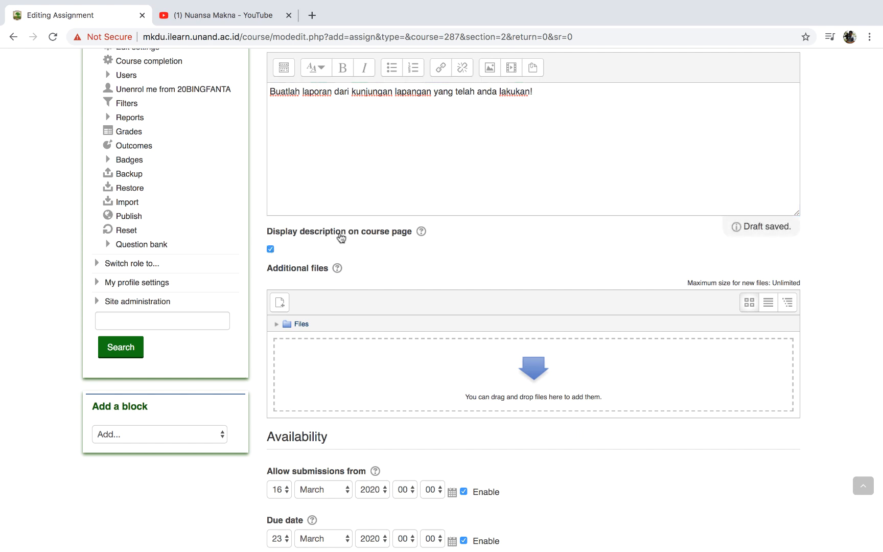
# Set the Membuat Laporan assignment's due date to 10 April 2020
pyautogui.scroll(-2, 470, 213)
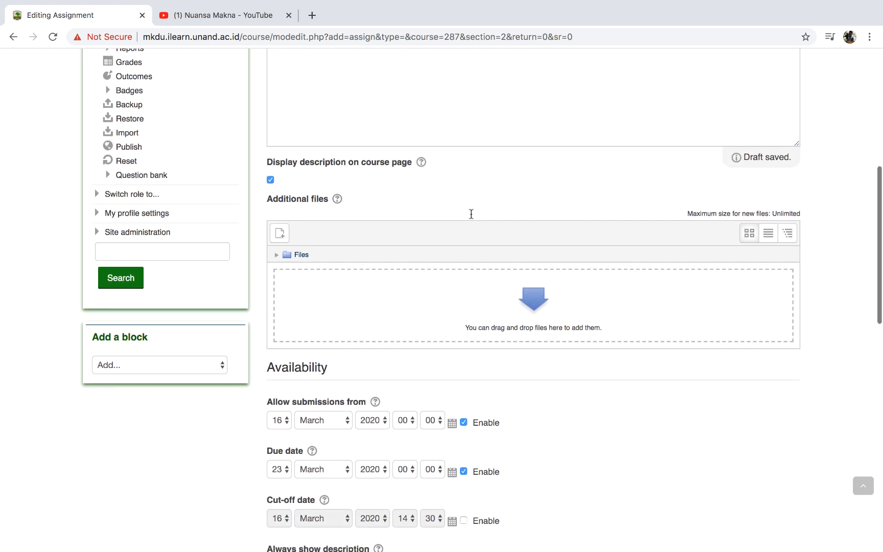
pyautogui.scroll(-2, 471, 217)
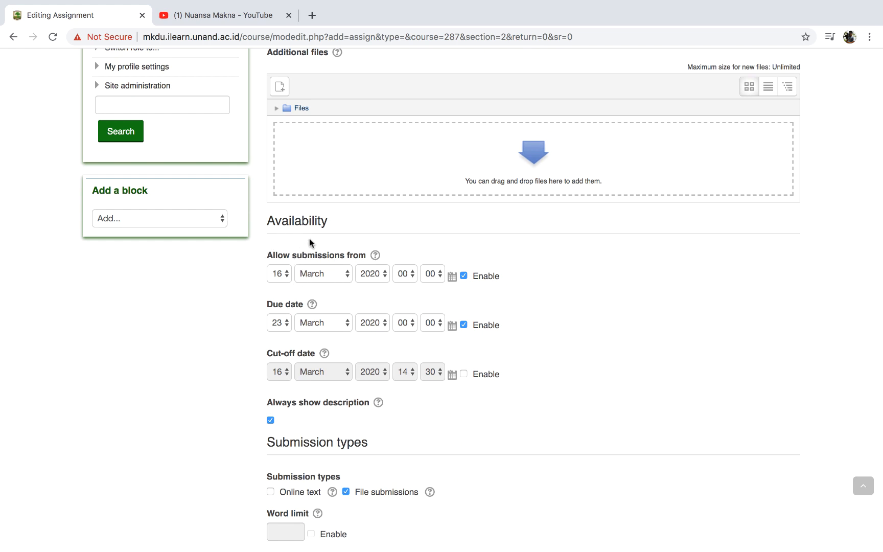
pyautogui.click(287, 323)
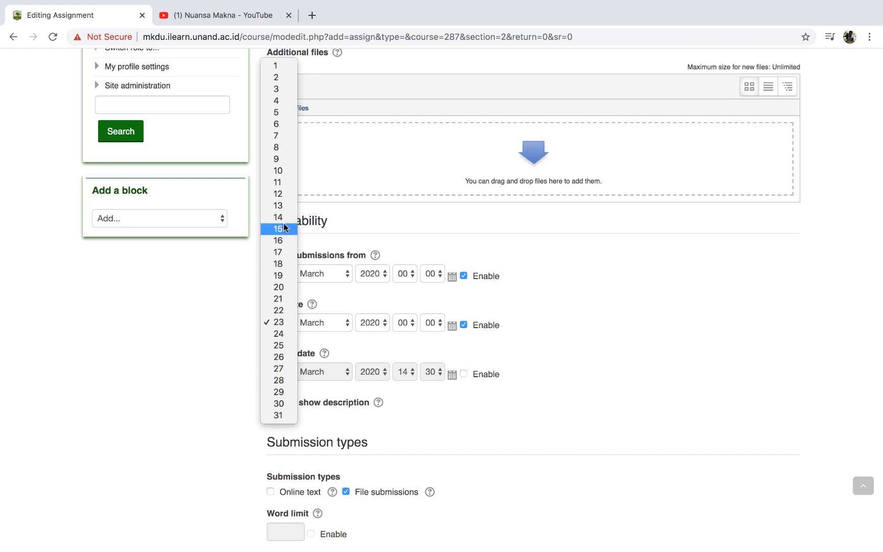
pyautogui.click(278, 174)
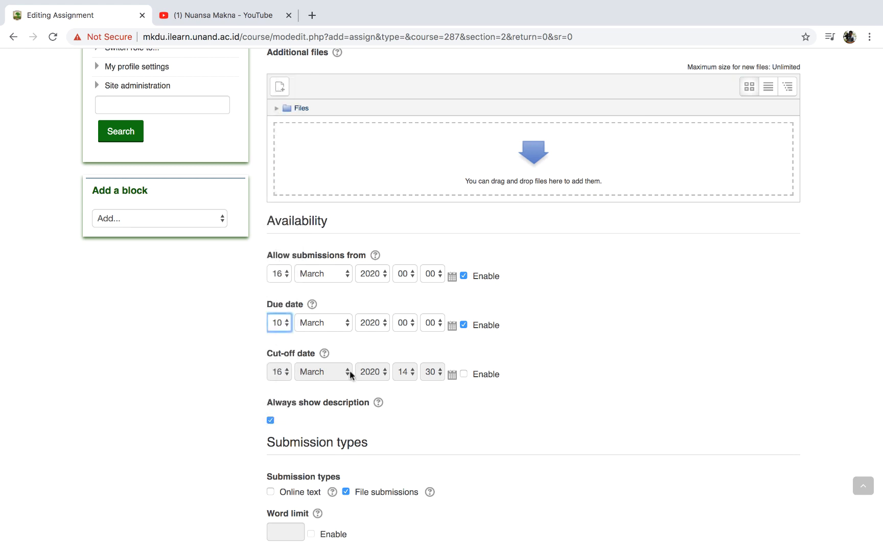
pyautogui.click(347, 323)
pyautogui.click(335, 335)
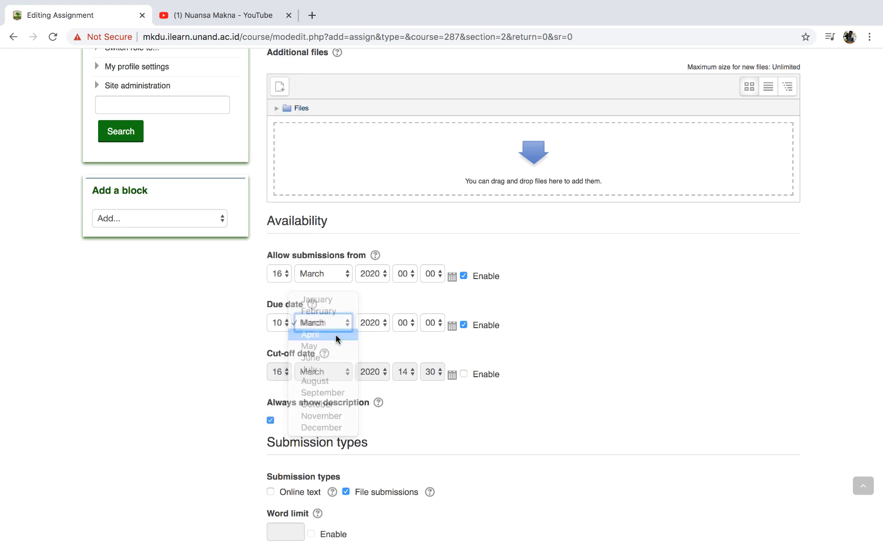
# Enable the Membuat Laporan assignment's cut-off date and set it to 10 April 2020
pyautogui.scroll(-2, 488, 337)
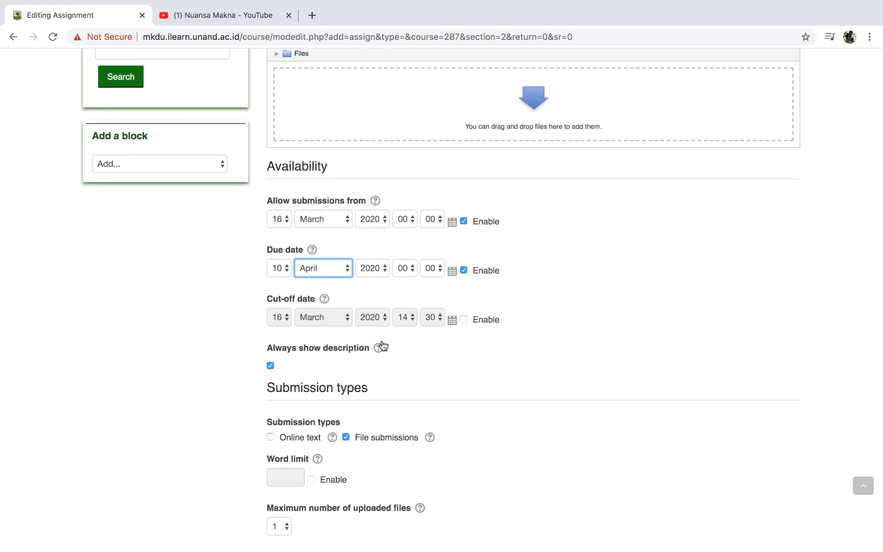
pyautogui.click(463, 321)
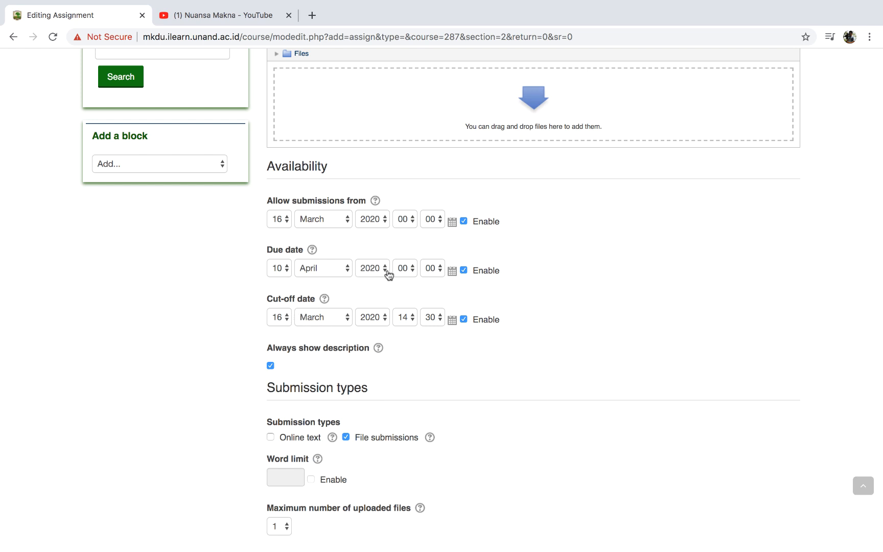
pyautogui.click(464, 320)
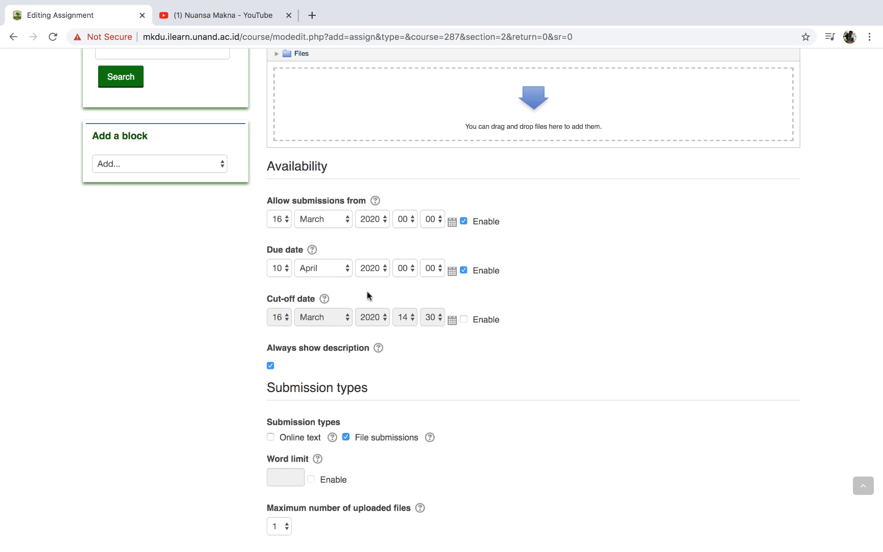
pyautogui.click(464, 319)
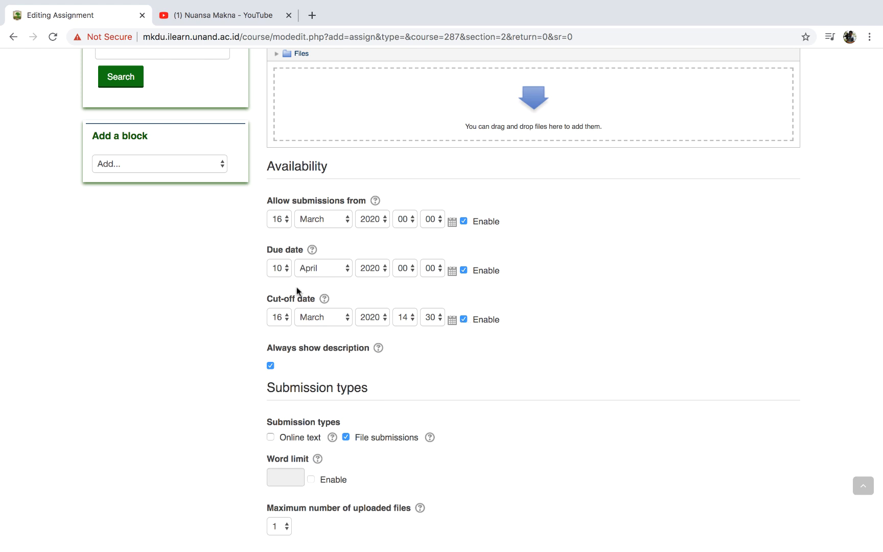
pyautogui.click(286, 317)
pyautogui.click(283, 247)
pyautogui.click(347, 318)
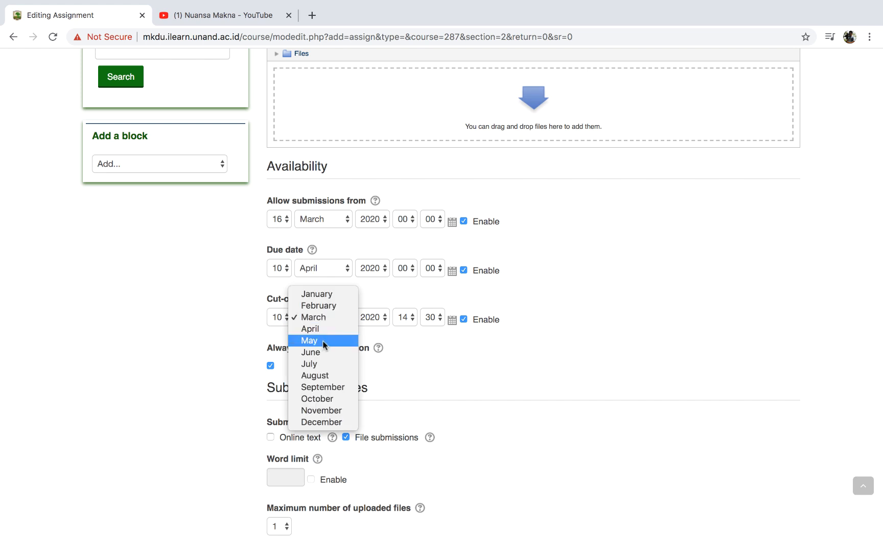
pyautogui.click(326, 330)
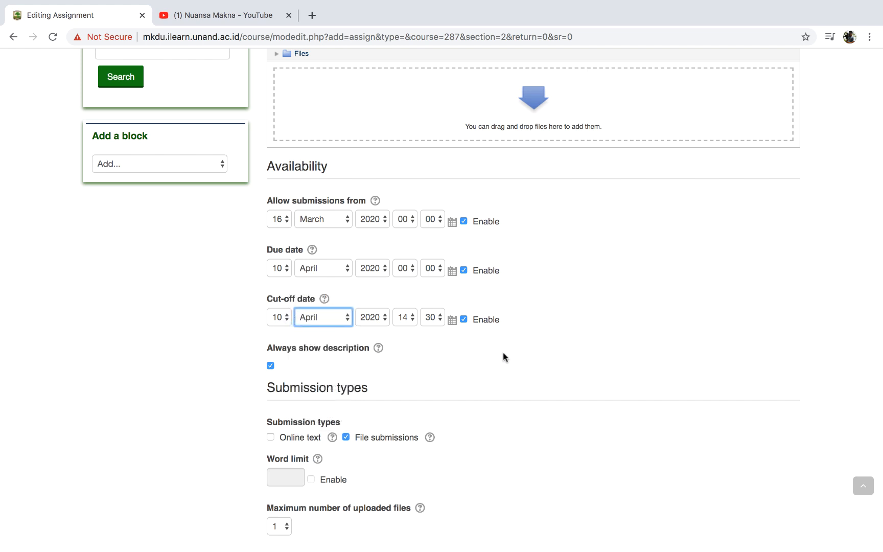
# Save the Membuat Laporan assignment and return to the course page
pyautogui.scroll(-5, 502, 352)
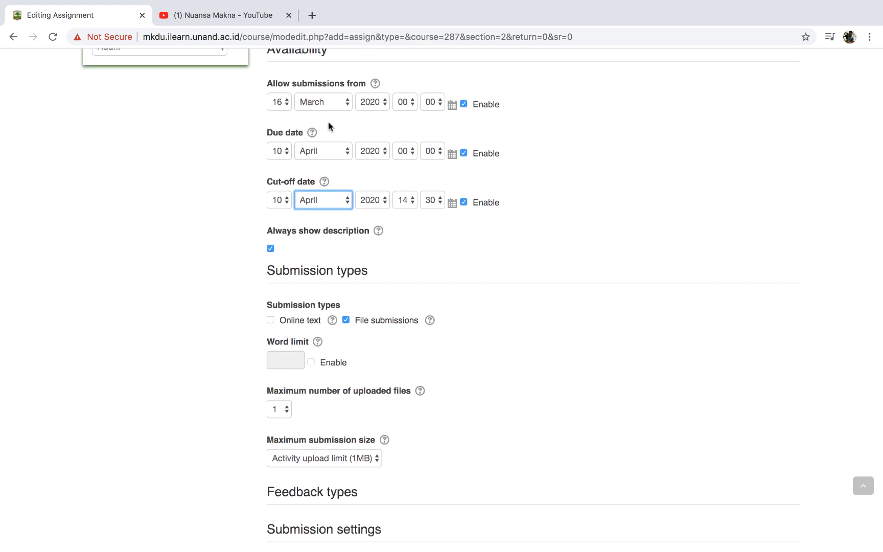
pyautogui.scroll(1, 329, 126)
pyautogui.scroll(-1, 337, 170)
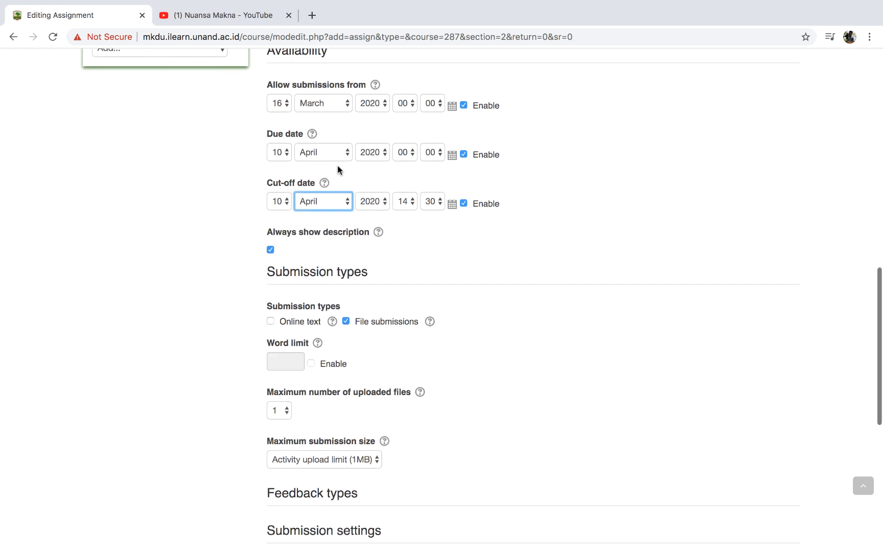
pyautogui.scroll(-1, 397, 246)
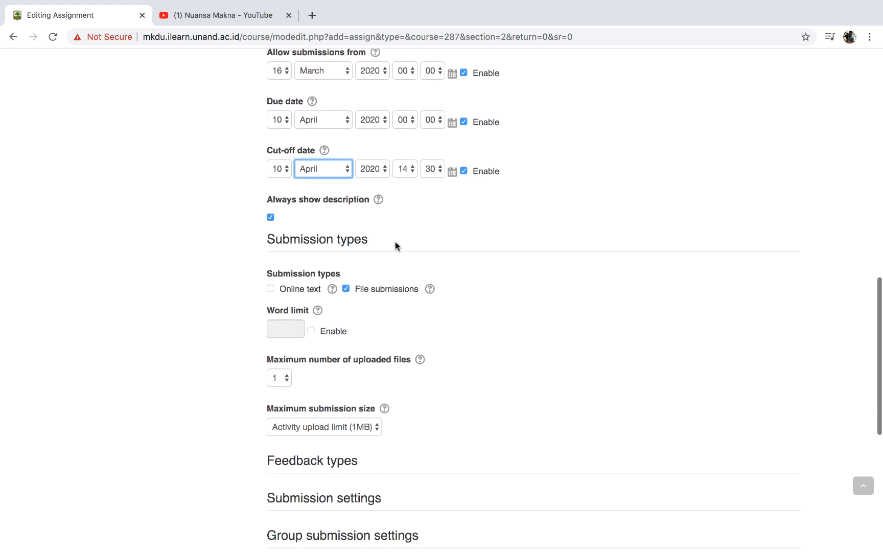
pyautogui.scroll(-8, 378, 297)
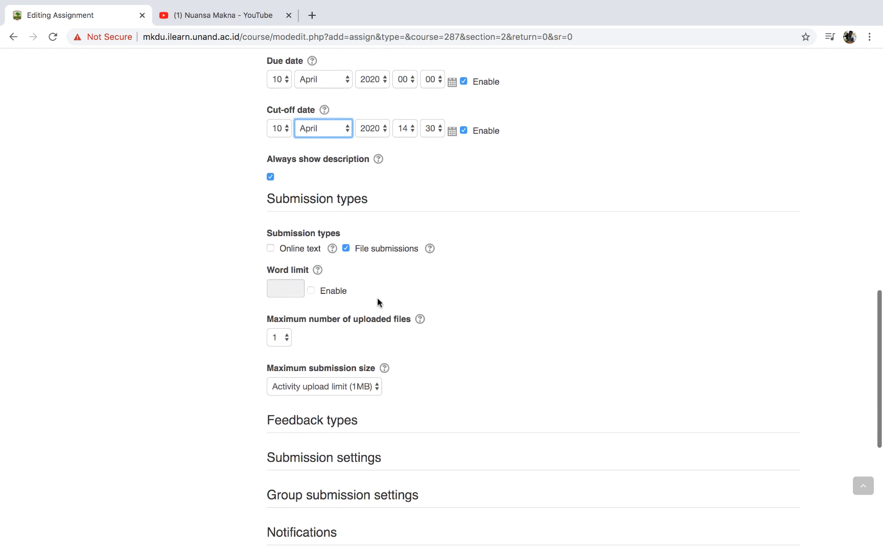
pyautogui.scroll(-4, 378, 303)
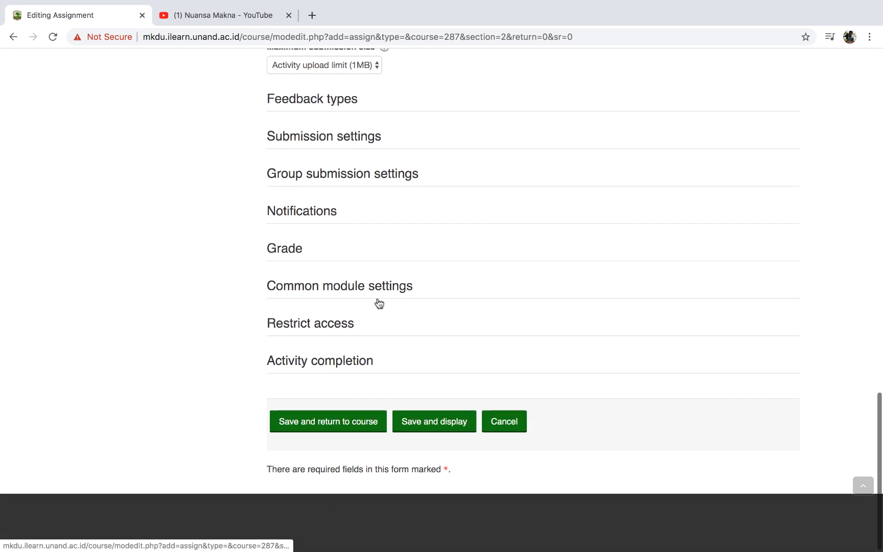
pyautogui.click(315, 426)
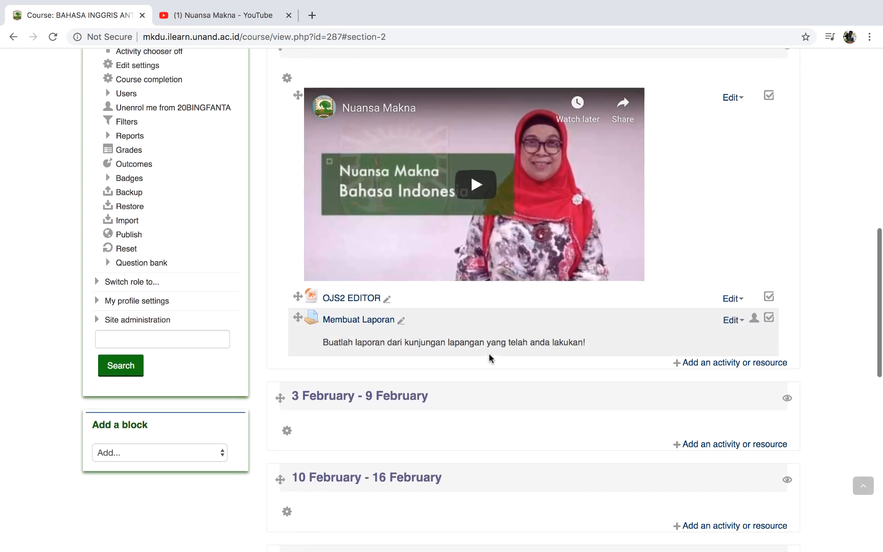
# Open the Membuat Laporan assignment and review its grading summary and submission status
pyautogui.click(369, 322)
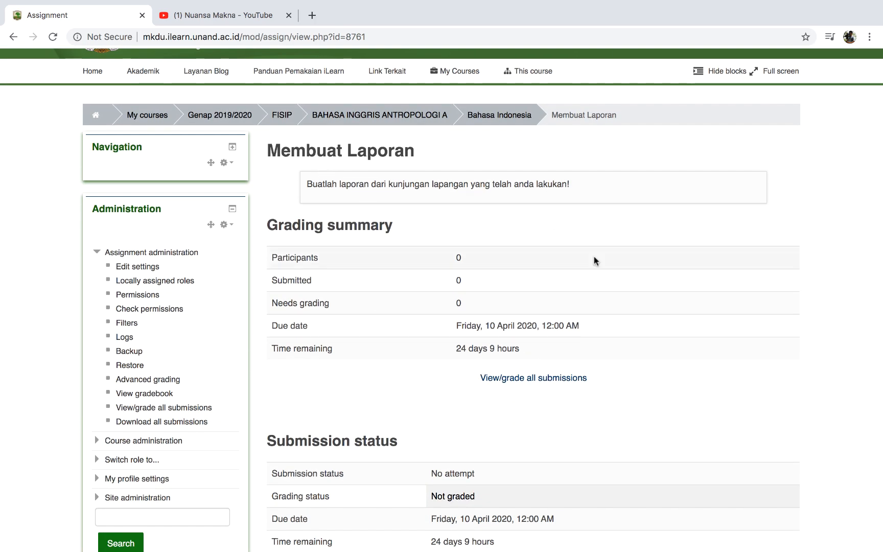
pyautogui.scroll(-3, 594, 260)
pyautogui.scroll(-3, 447, 351)
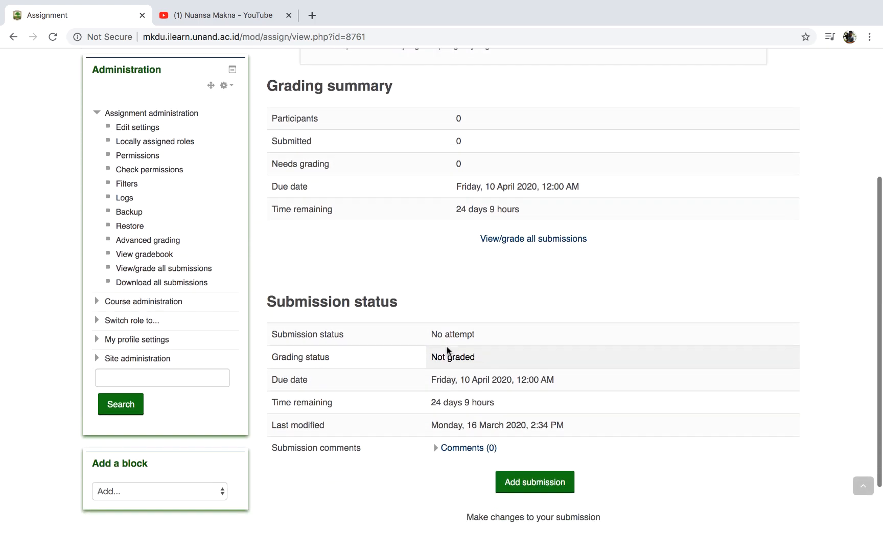
pyautogui.scroll(-3, 447, 351)
pyautogui.scroll(5, 447, 350)
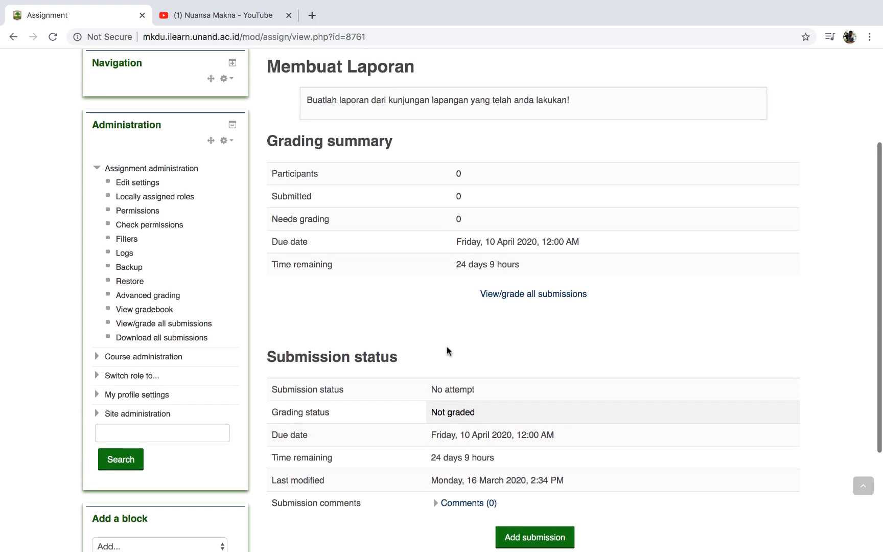
pyautogui.scroll(3, 447, 351)
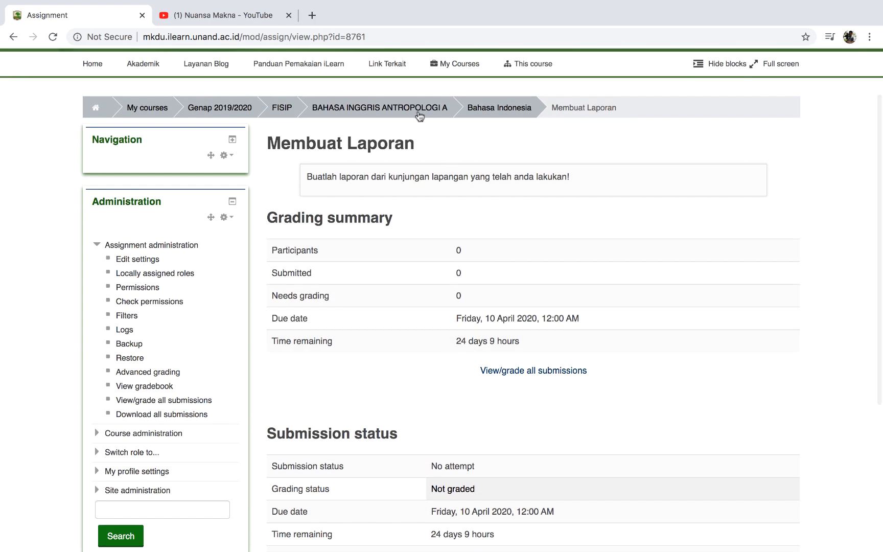
# Return to the BAHASA INGGRIS ANTROPOLOGI A course page and look over the Pendahuluan and Bahasa Indonesia sections
pyautogui.click(416, 109)
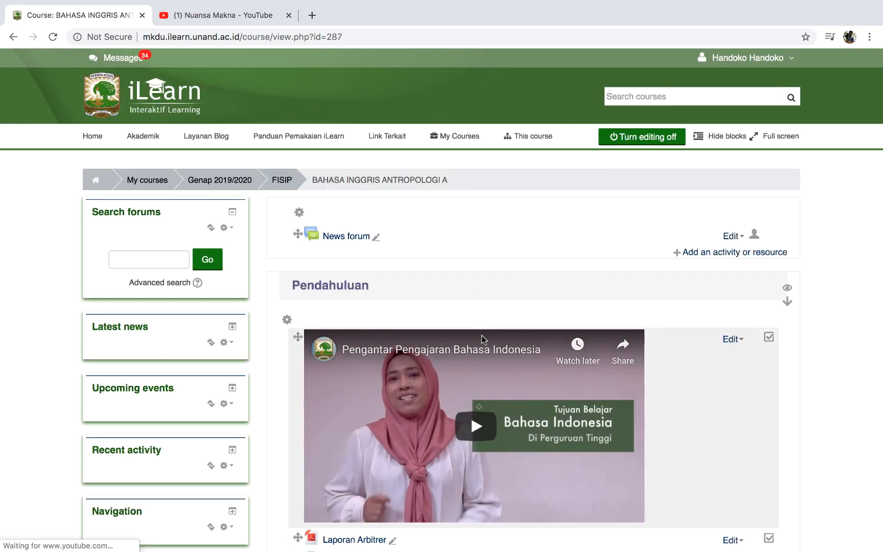
pyautogui.scroll(-2, 481, 335)
pyautogui.scroll(-3, 481, 335)
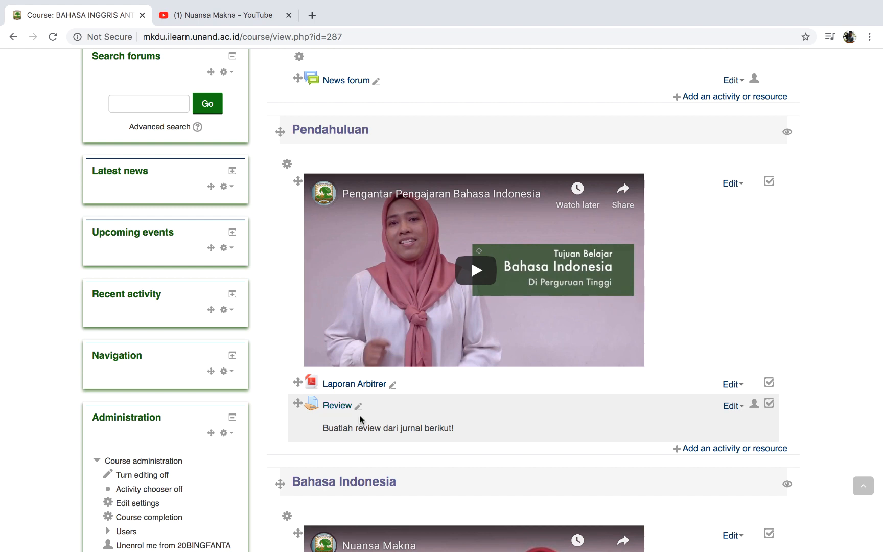
pyautogui.scroll(-7, 359, 416)
pyautogui.scroll(-5, 359, 414)
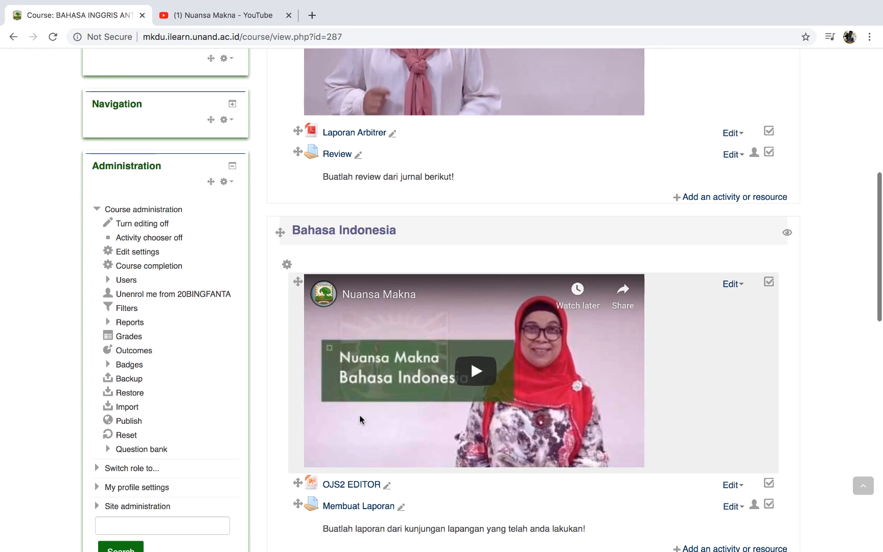